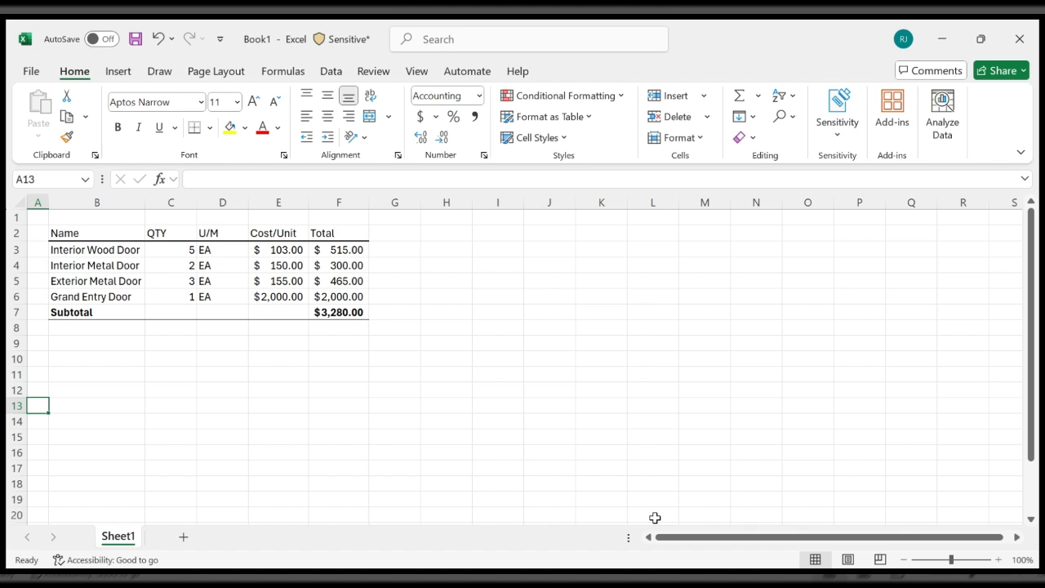
Enter the label BRGL in cell B8, directly below the Subtotal row.
key("Up")
key("Up")
key("Up")
key("Up")
key("Up")
key("Right")
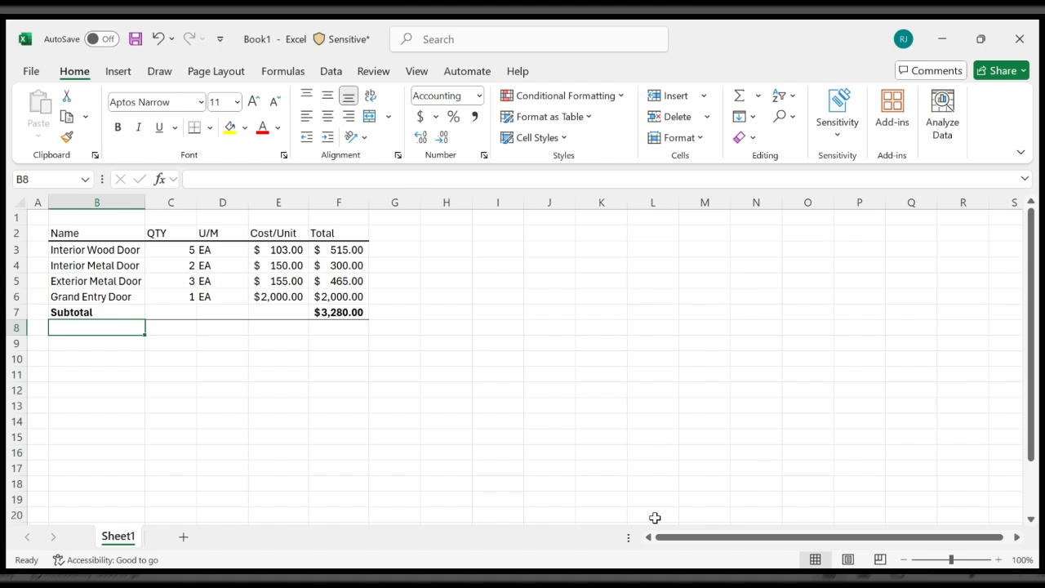
type("BRGL")
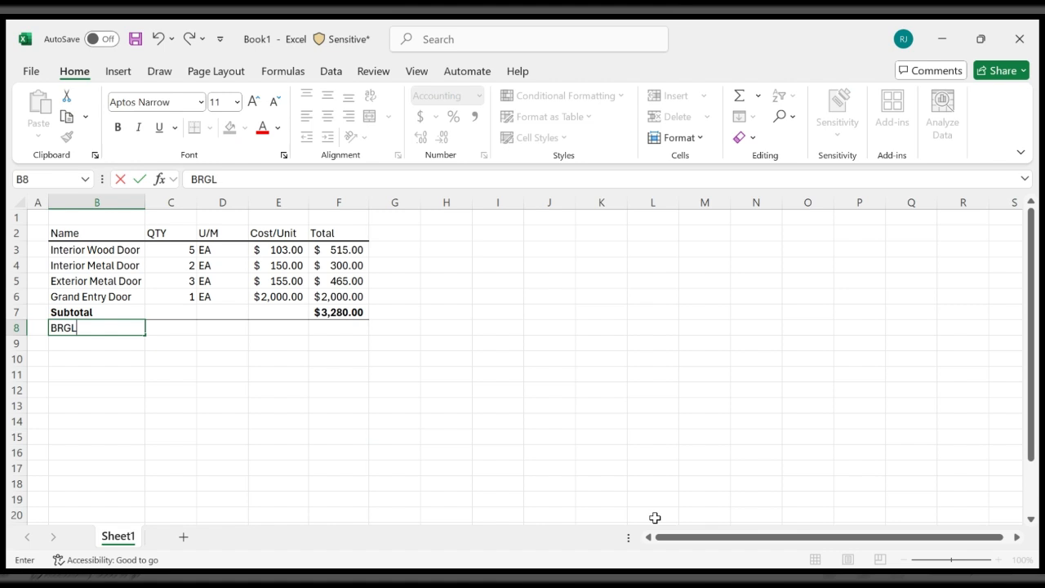
Enter .0135 as the BRGL rate in the Cost/Unit column, cell E8.
key("Tab")
key("Tab")
key("Tab")
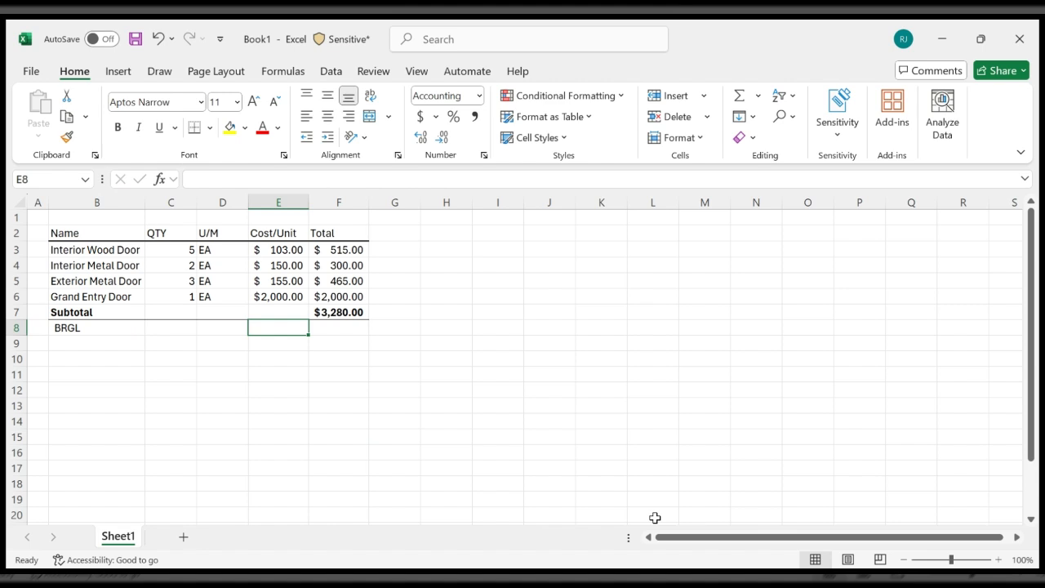
type(".0")
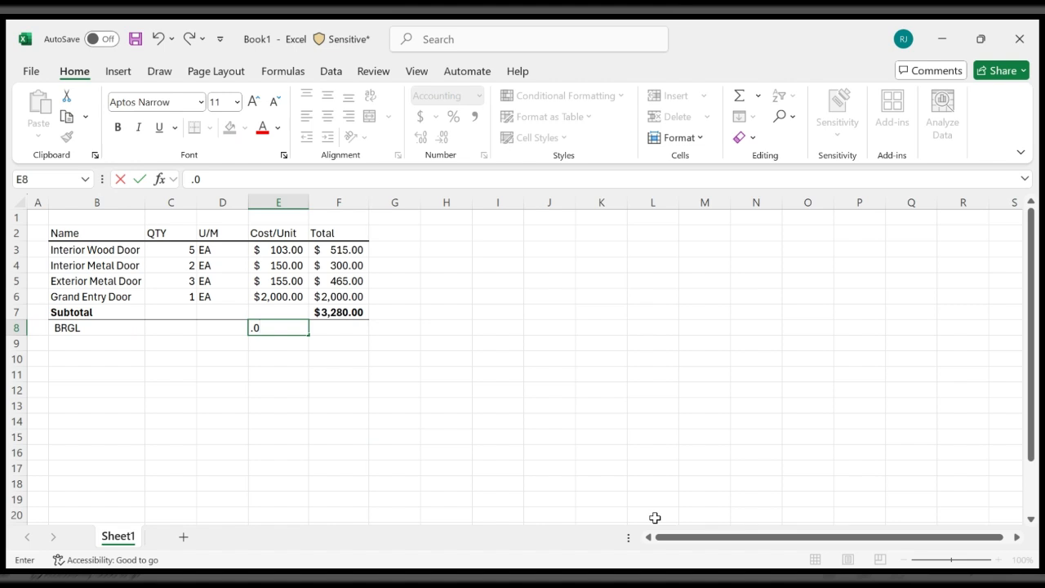
type("135")
key("Return")
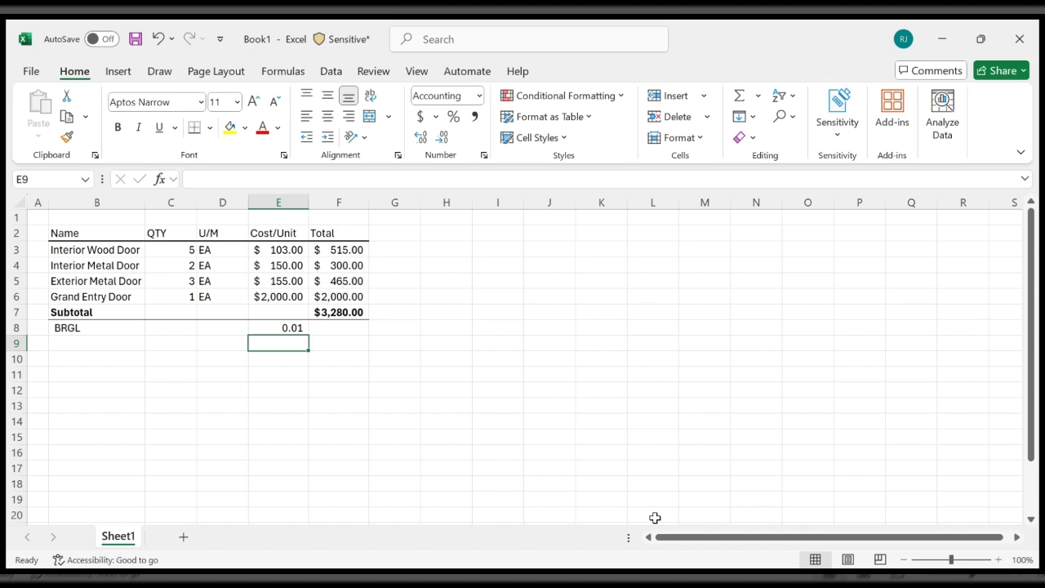
Format cells E8 through E11 as percentages with two decimal places.
key("Up")
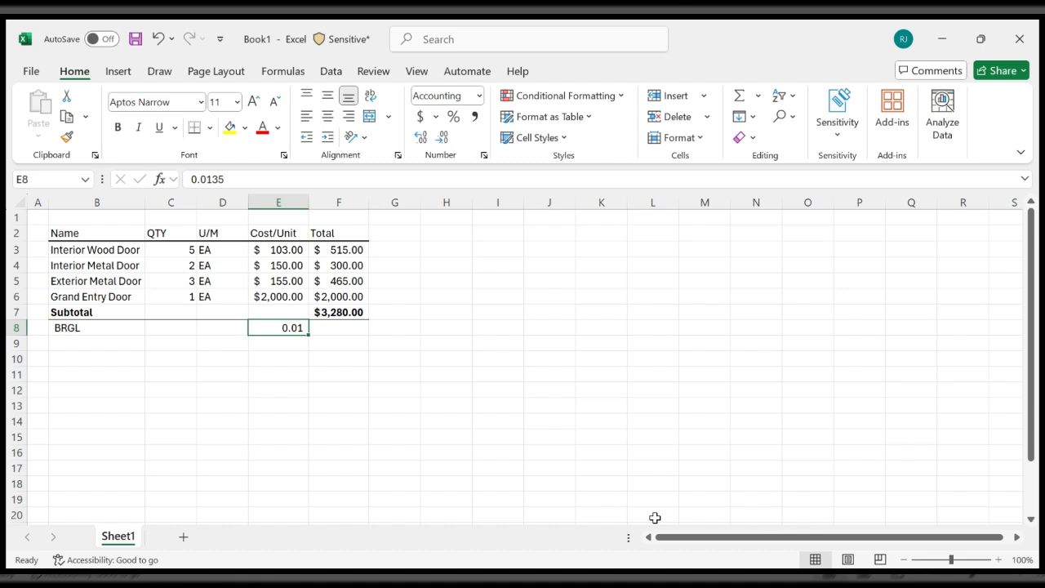
key("shift+Down")
key("shift+Down")
key("shift+Down")
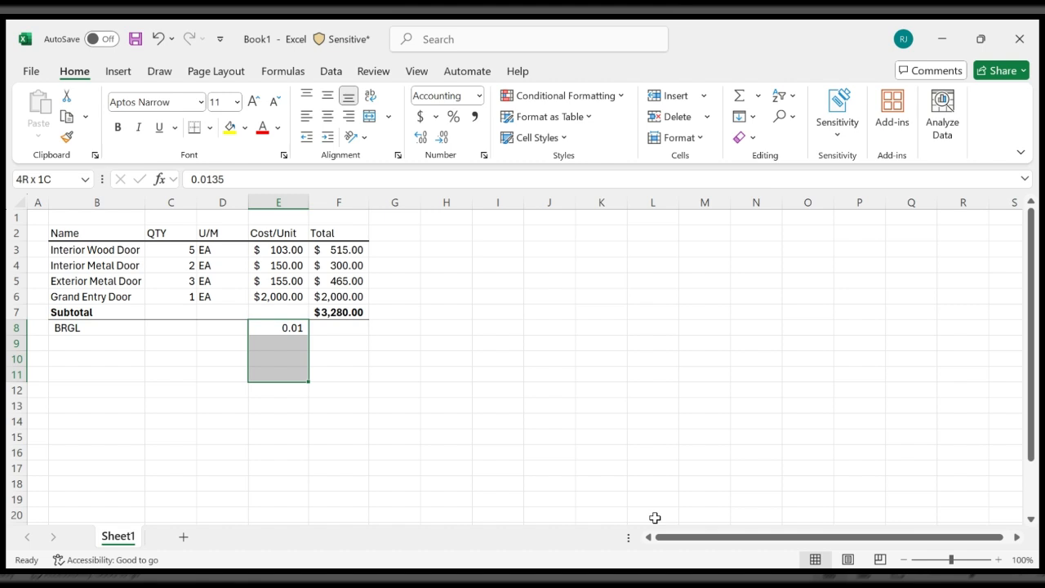
left_click(418, 116)
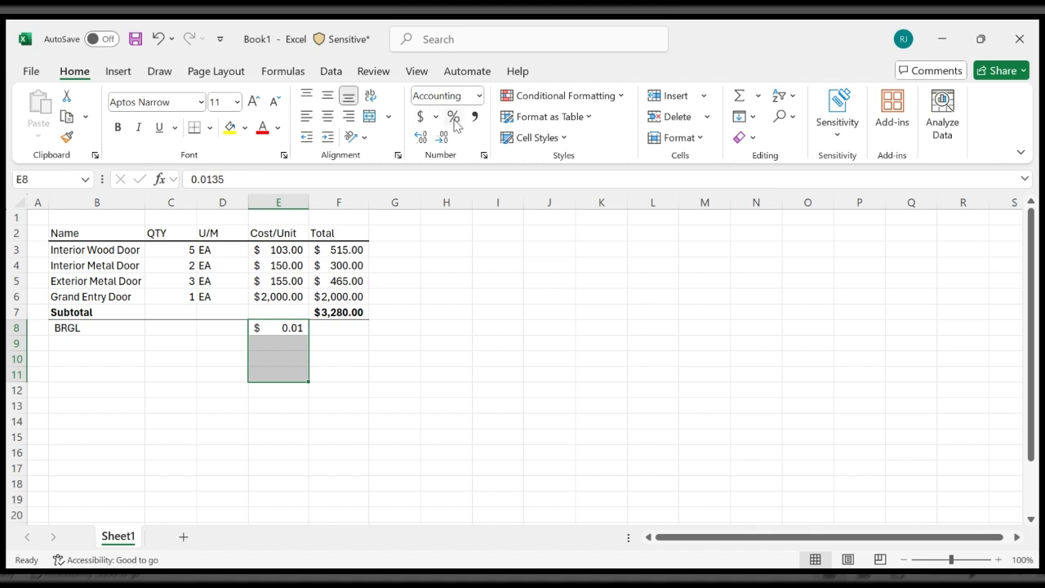
left_click(454, 118)
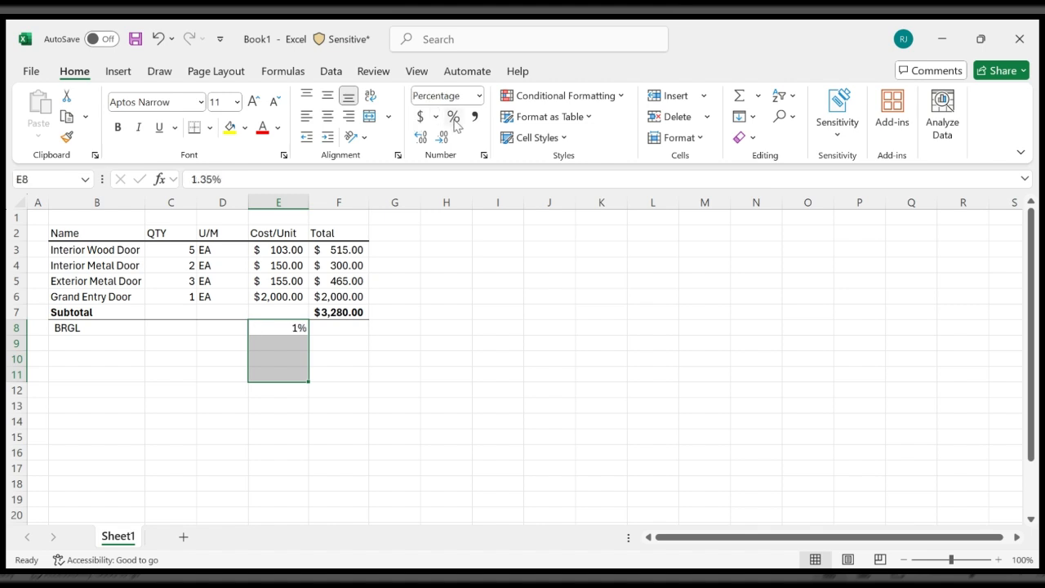
left_click(417, 140)
left_click(417, 140)
left_click(490, 340)
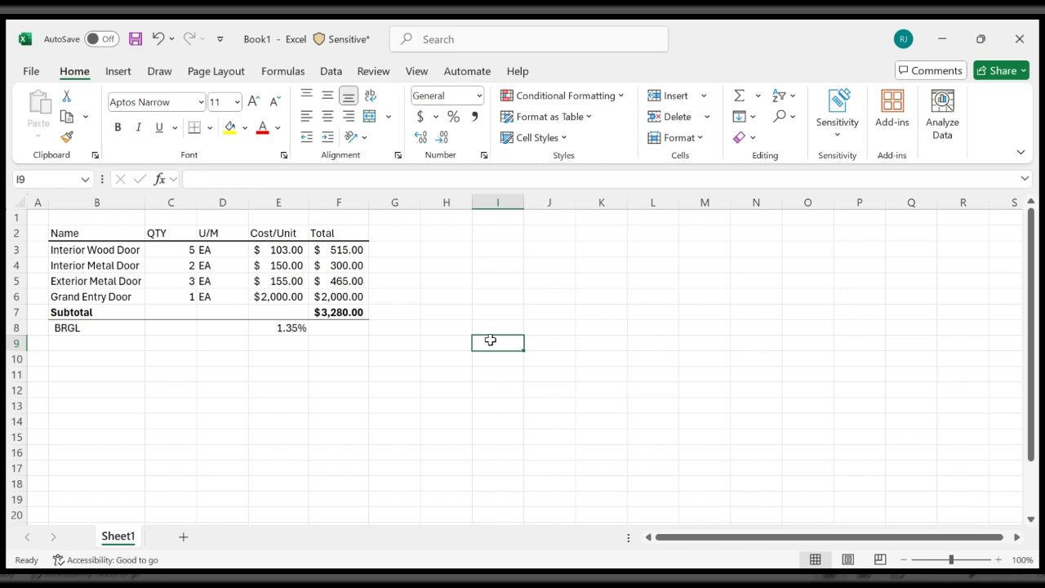
Enter the label Contingency in cell B9 below BRGL.
key("Left")
key("Left")
key("Left")
key("Left")
key("Left")
key("Left")
key("Left")
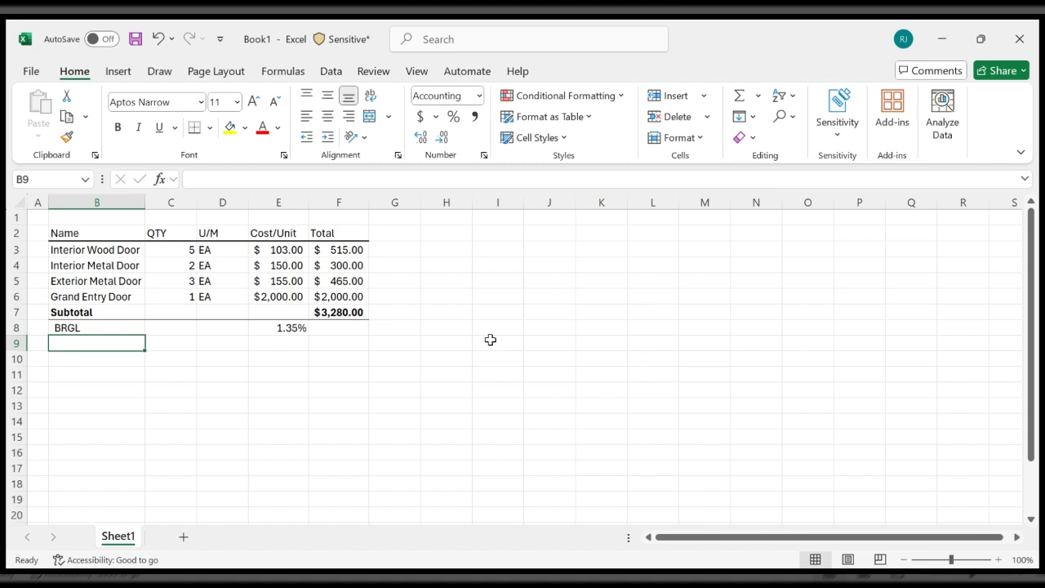
key("F2")
type("Conting")
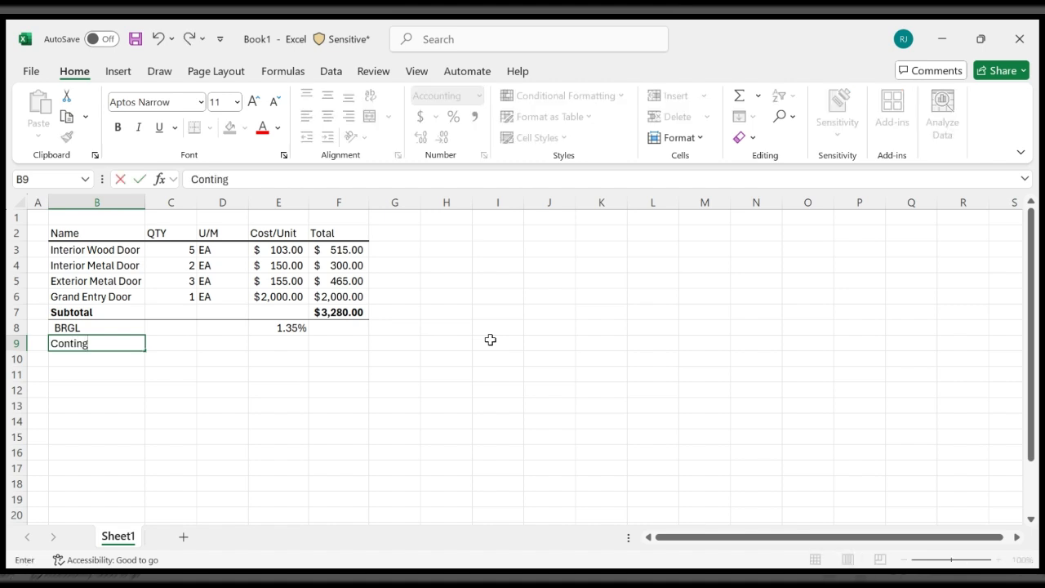
type("ency")
Set the Contingency rate in cell E9 to 3%.
key("Tab")
key("Tab")
key("Tab")
key("Tab")
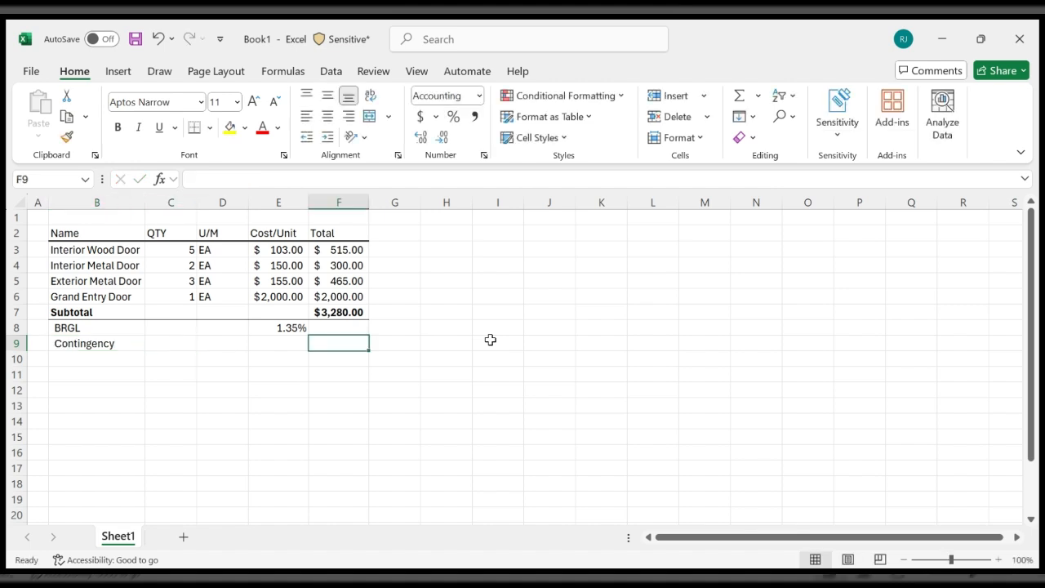
key("Left")
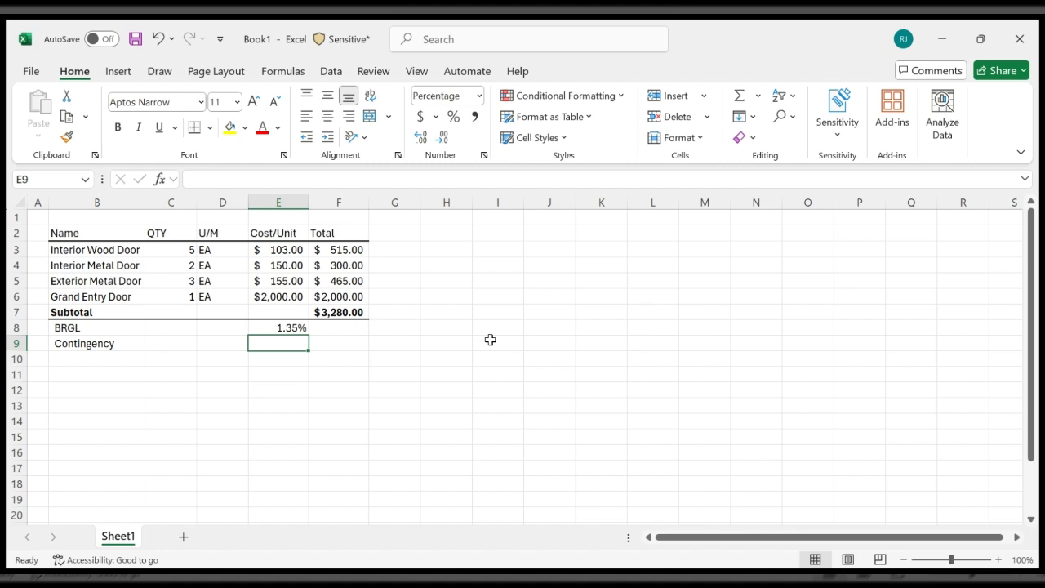
type("3")
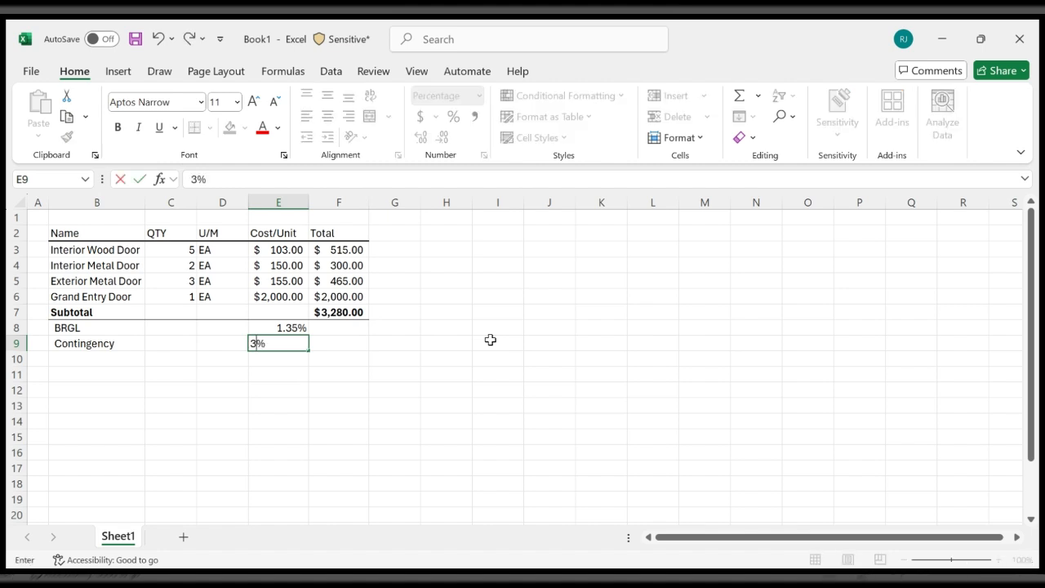
key("Return")
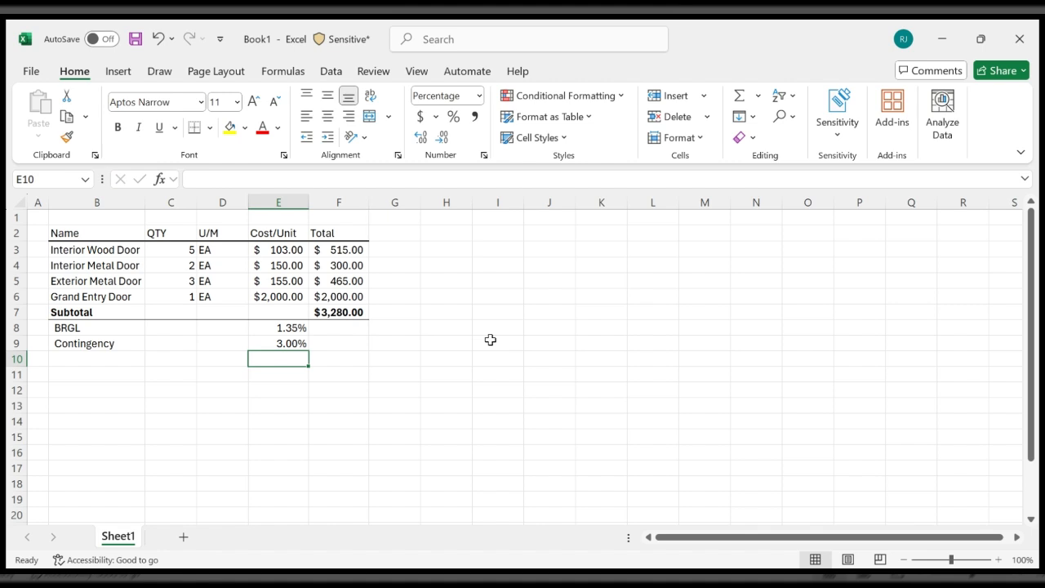
Add a Fee line in row 10 with its label in column B and a rate of 5% in column E.
key("Home")
key("Right")
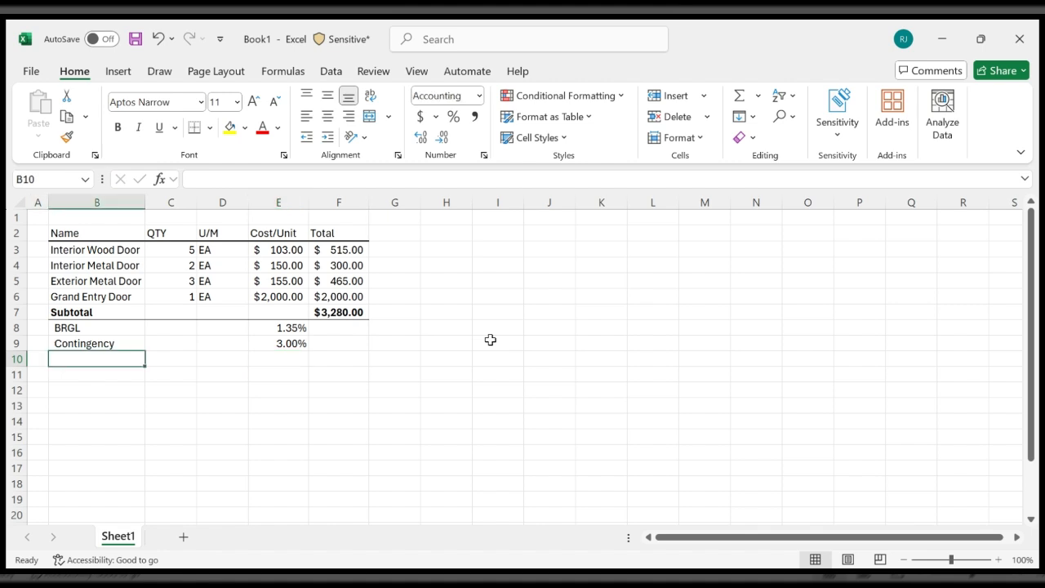
type("Fee")
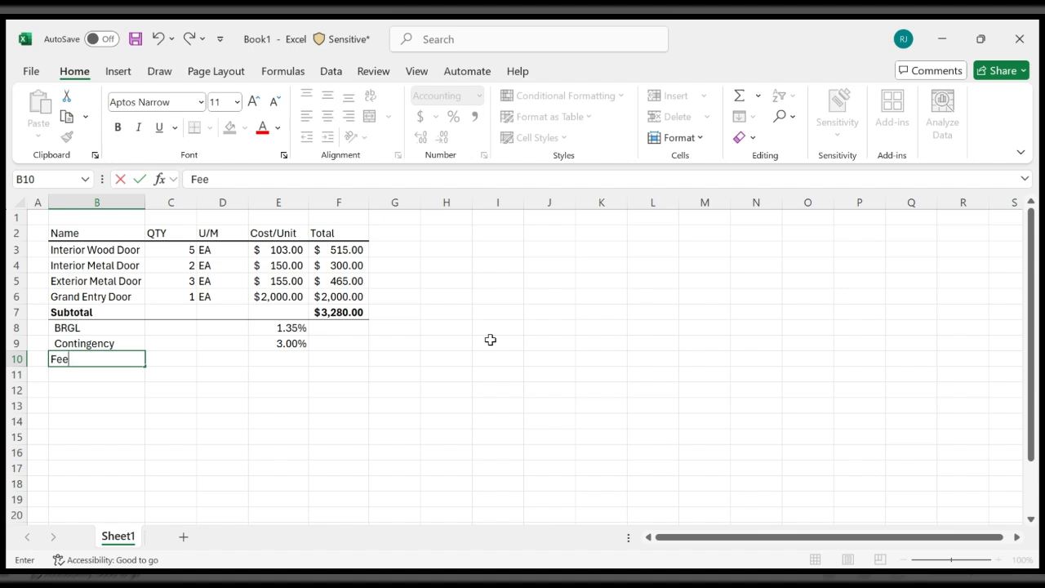
key("Right")
key("Right")
key("Right")
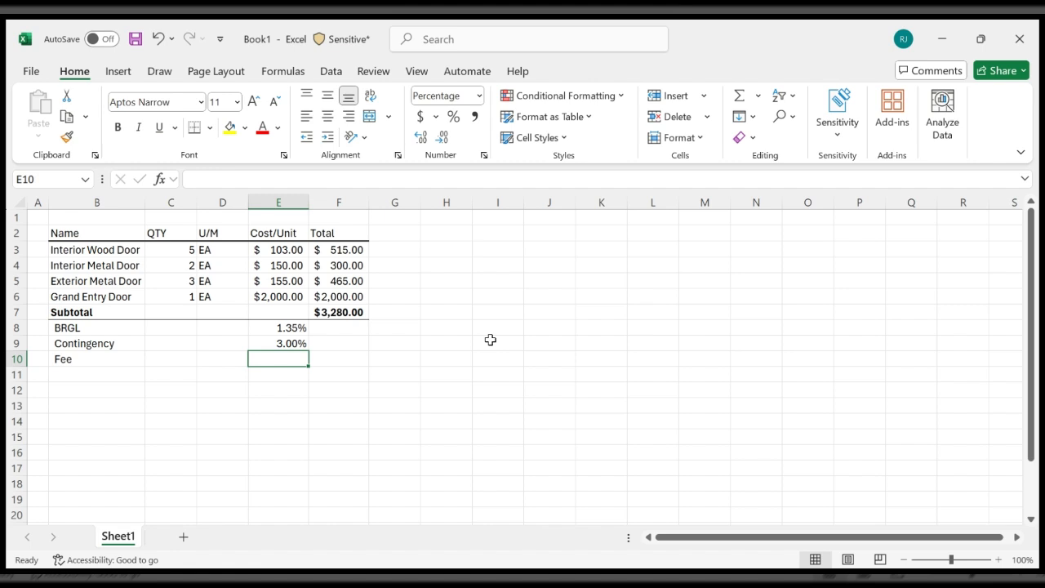
type("5")
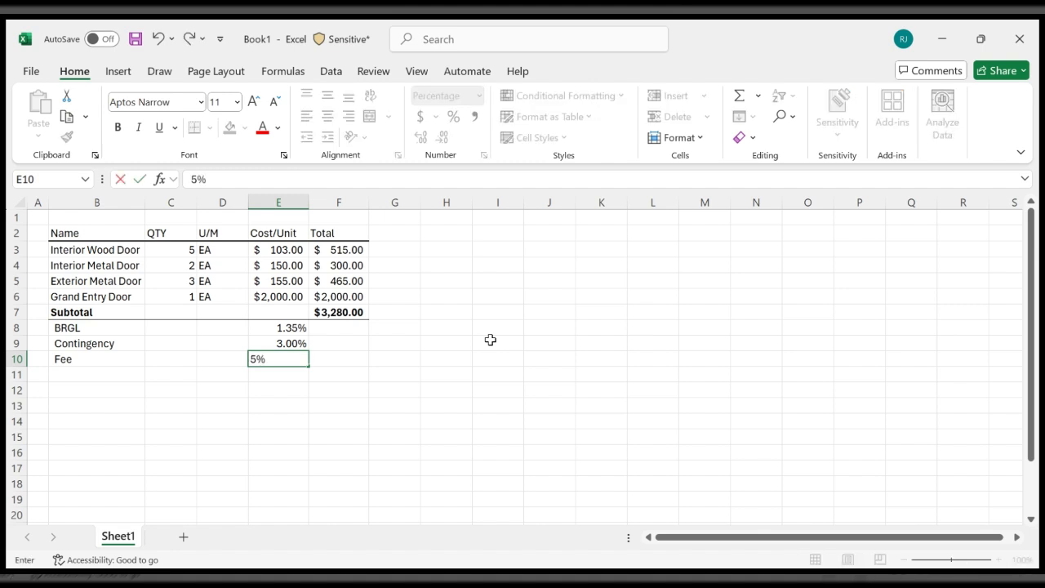
key("Return")
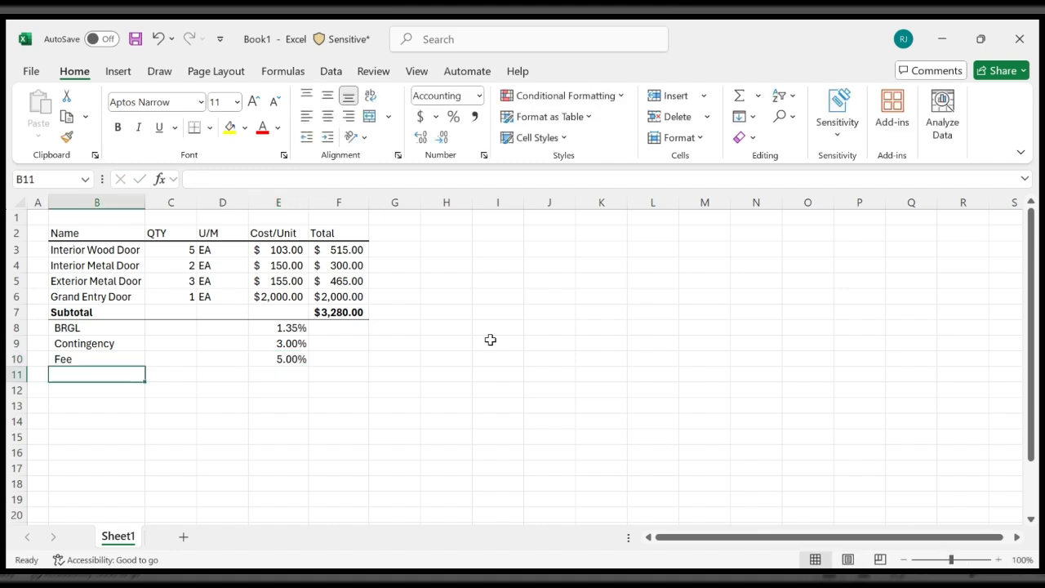
Add a Tax line in row 11 with its label in column B and a rate of 7.5% in column E.
type("Tax")
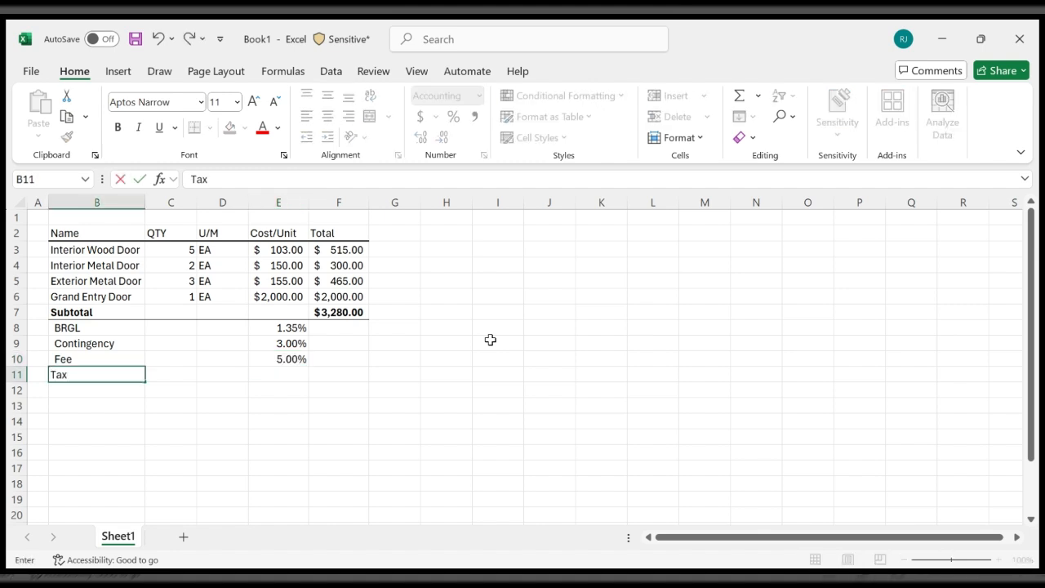
key("Tab")
key("Tab")
key("Tab")
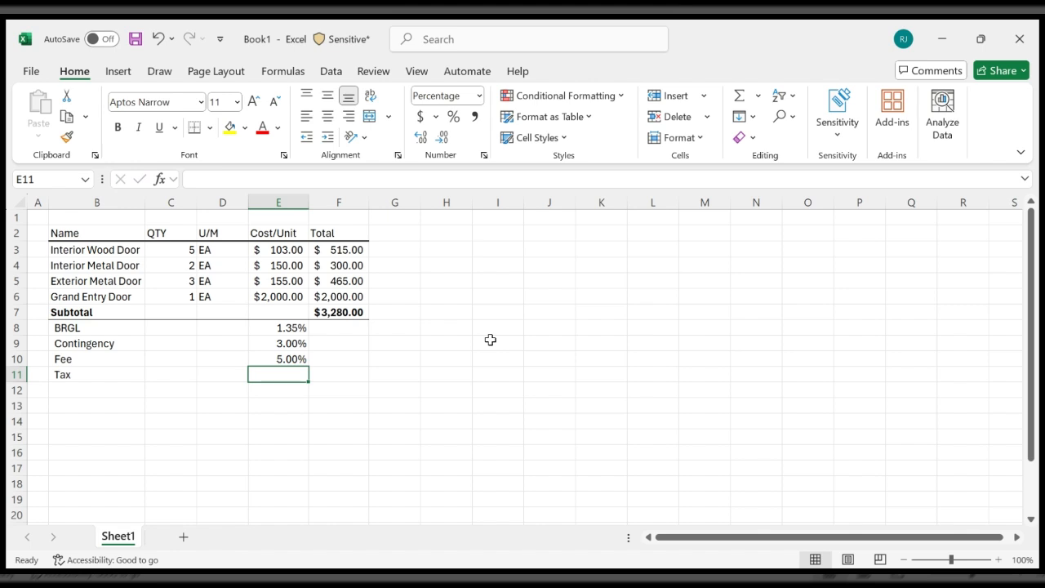
type("7%.5")
key("Return")
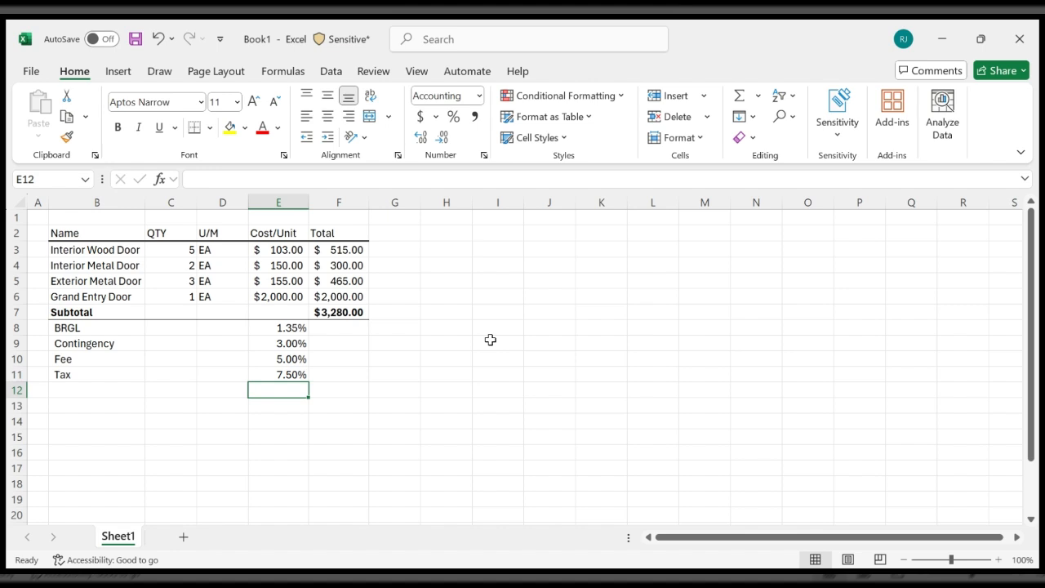
Build the BRGL total formula =E8*F7 in cell F8, multiplying the BRGL rate by the subtotal.
key("Right")
key("Up")
key("Up")
key("Up")
key("Up")
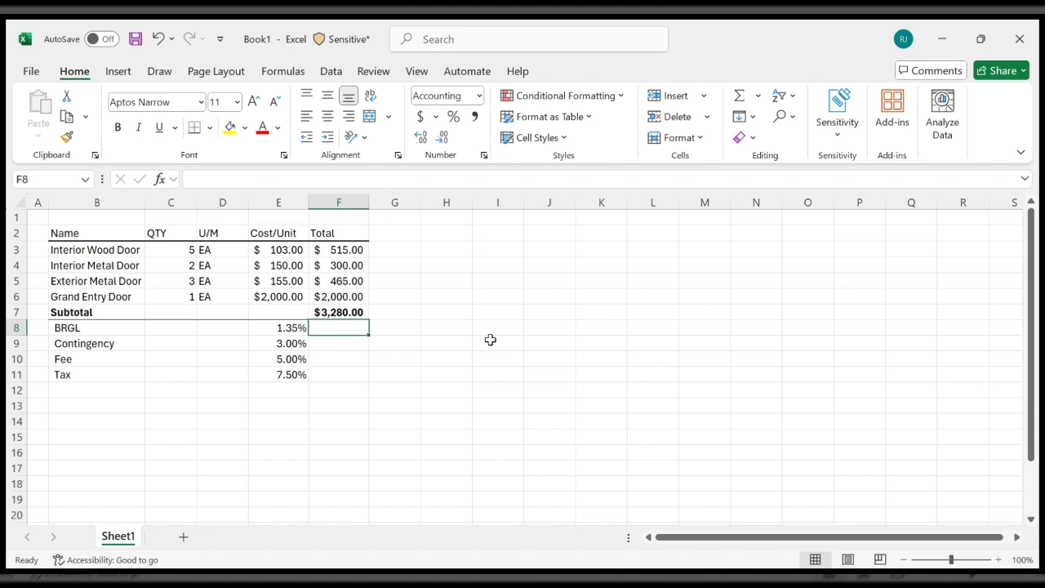
type("=")
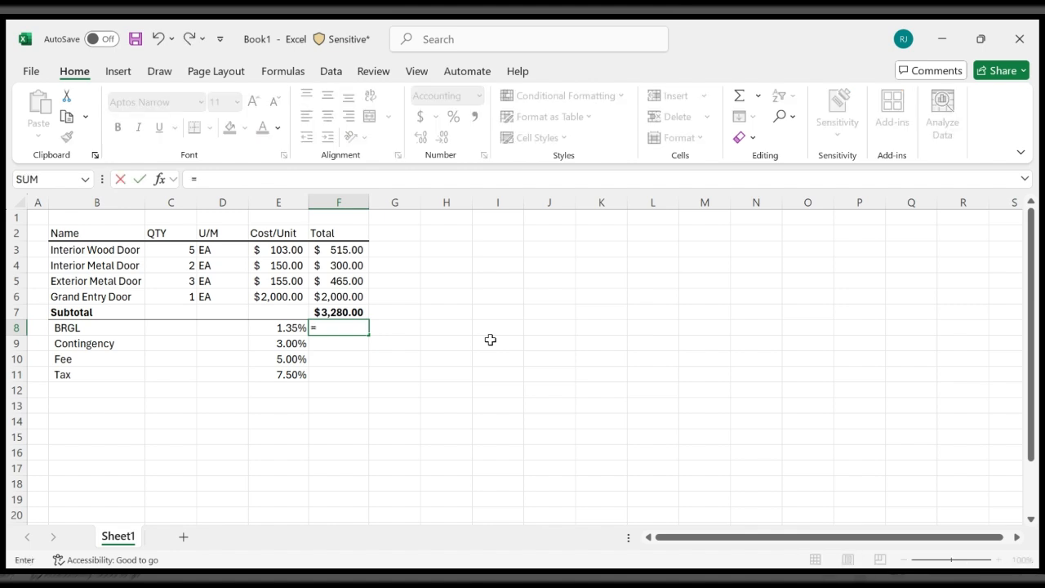
key("Left")
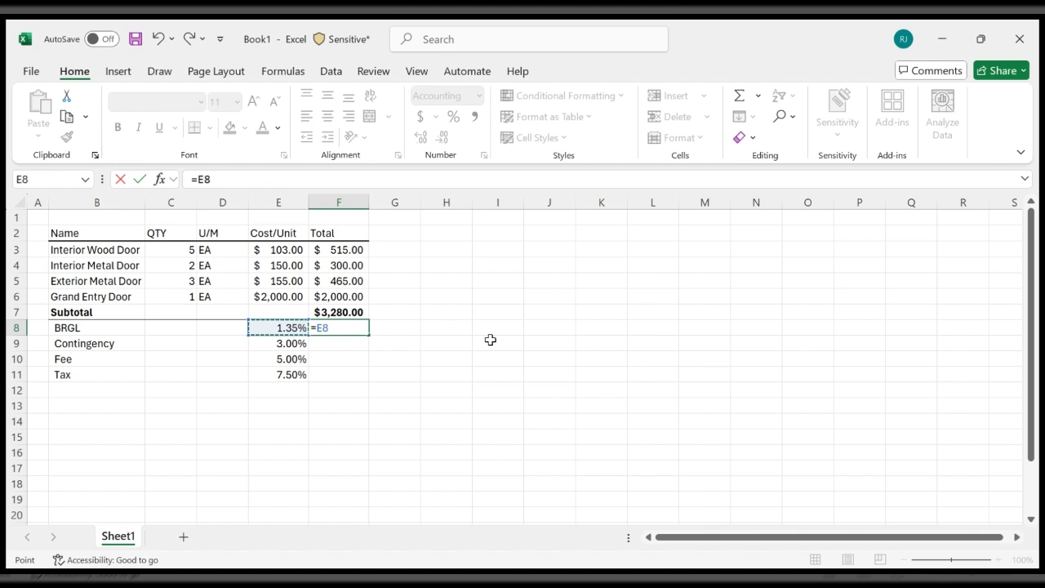
type("*")
key("Up")
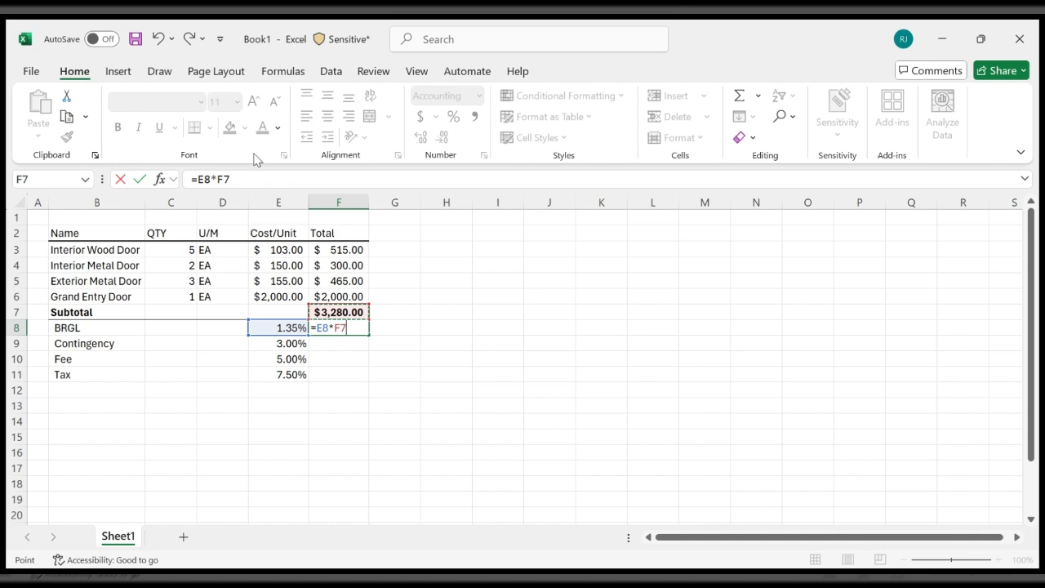
Make the subtotal reference in the F8 formula absolute so it reads =E8*$F$7, and commit the formula.
left_click(256, 177)
key("shift+Left")
key("shift+Left")
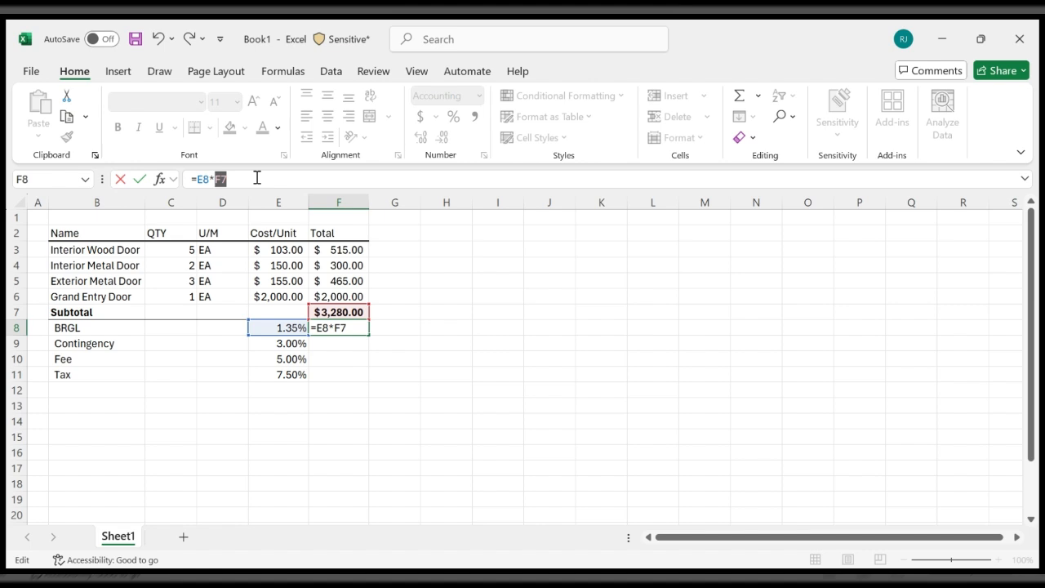
key("F4")
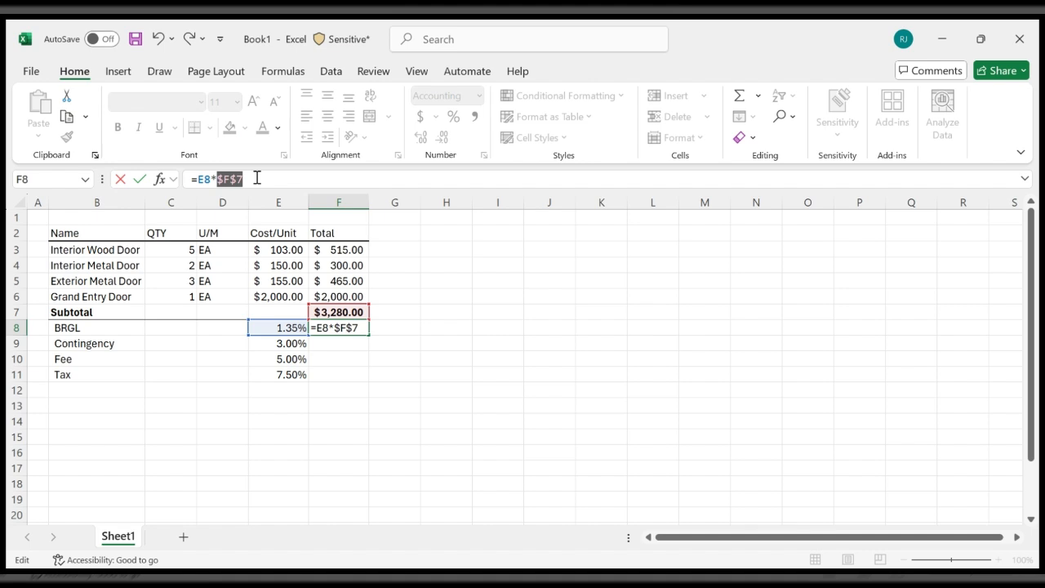
key("Return")
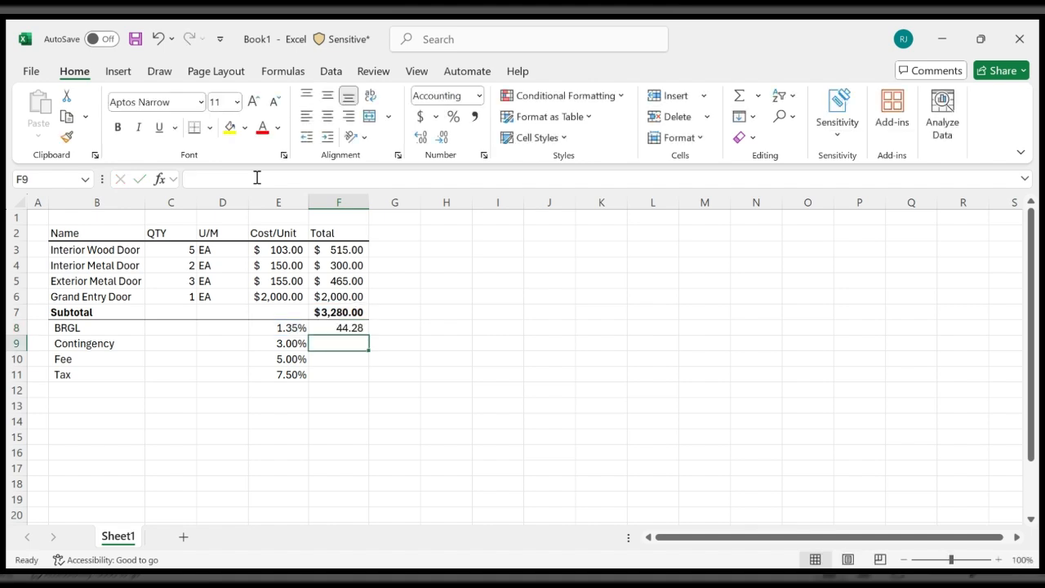
Fill the BRGL total formula from F8 down to the Contingency and Fee rows, through F10.
key("Up")
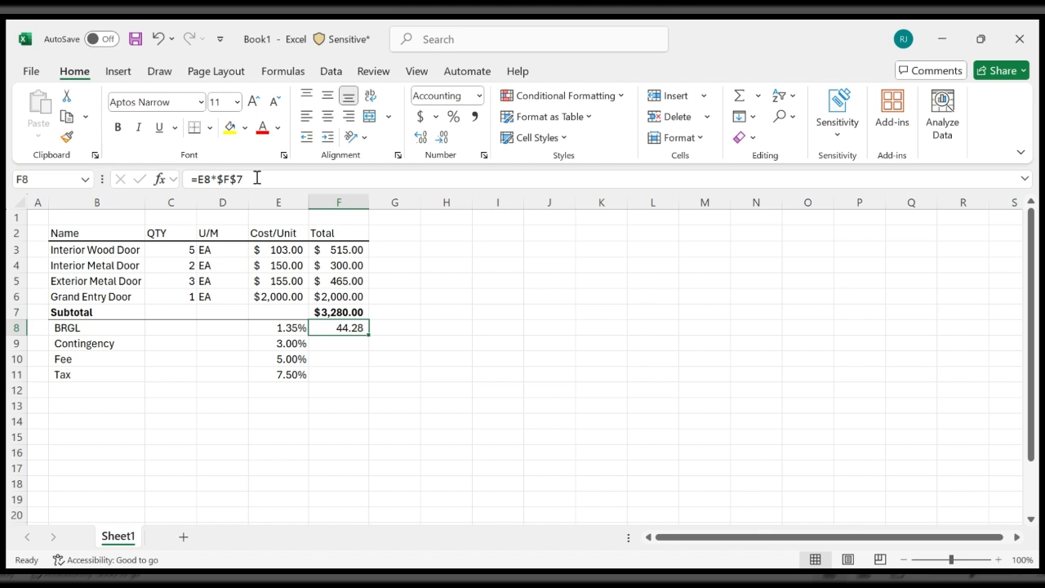
key("shift+Down")
key("shift+Down")
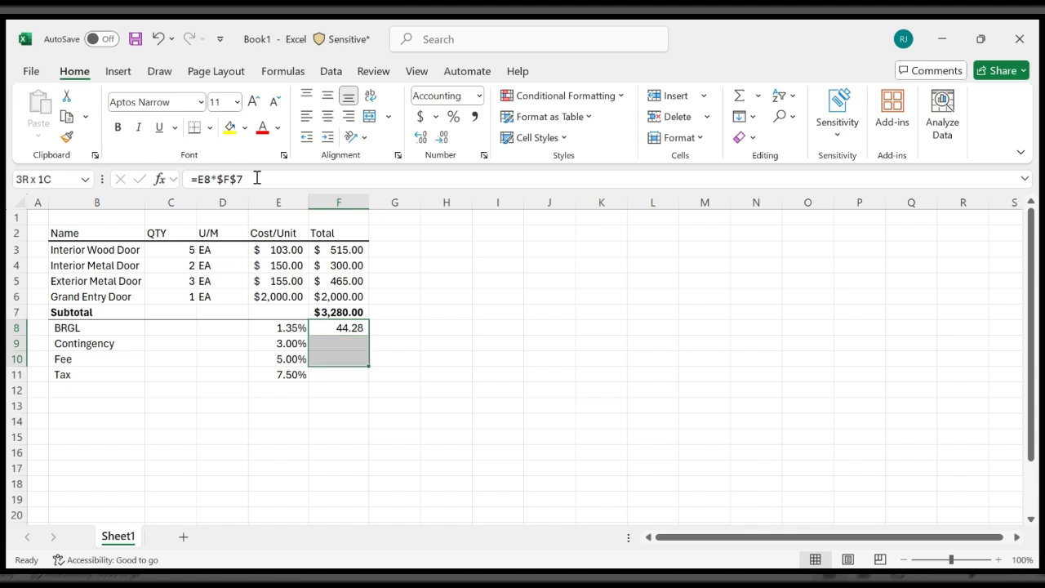
key("ctrl+d")
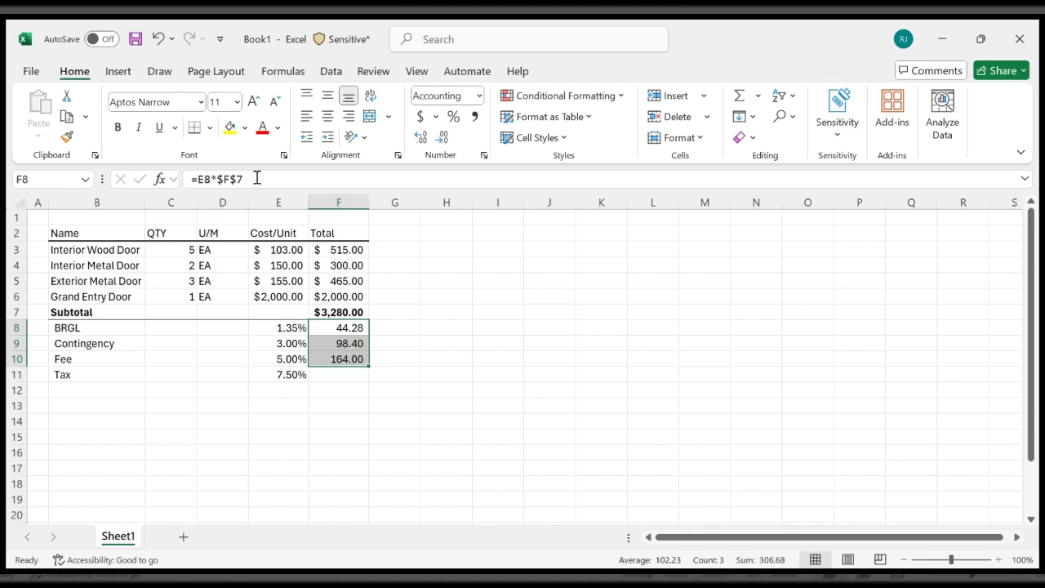
Inspect the filled Fee and Contingency formulas in F10 and F9 to check their rate and subtotal references.
key("Down")
key("Down")
left_click(273, 178)
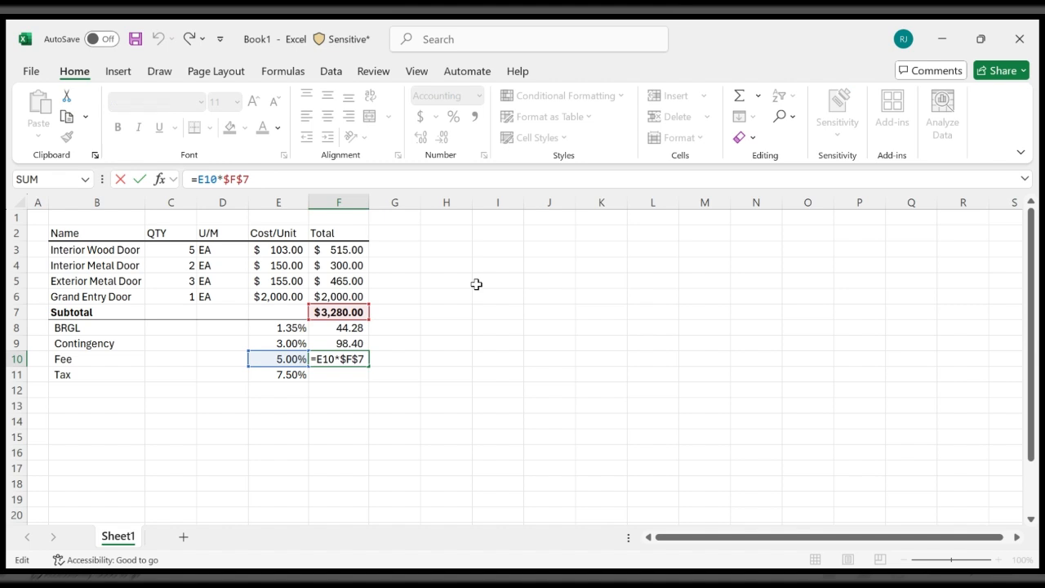
key("Return")
key("Up")
key("Up")
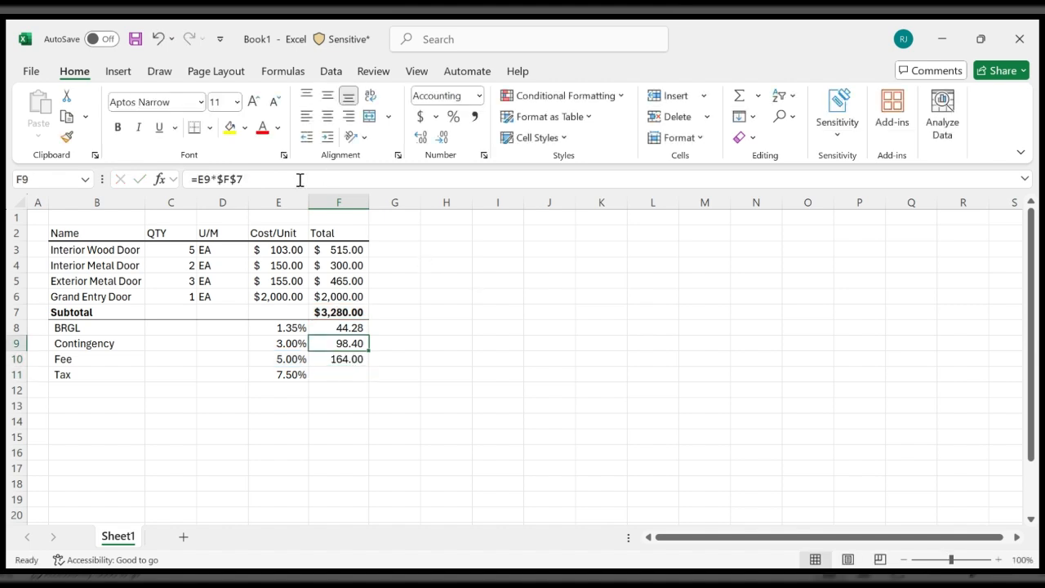
left_click(299, 180)
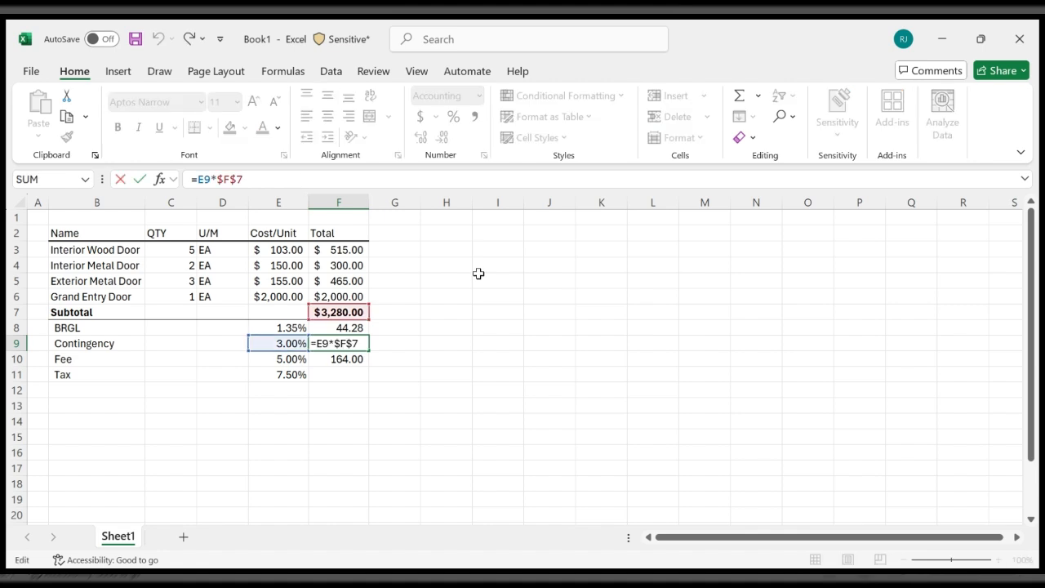
key("Return")
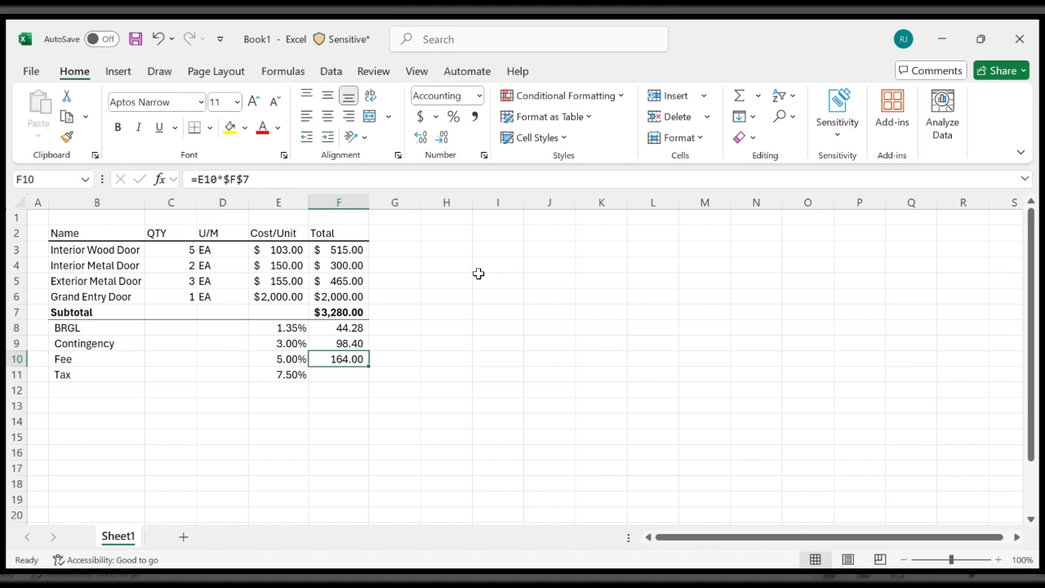
Calculate the Tax amount in F11 with the formula =SUM(F7:F10)*E11.
key("Down")
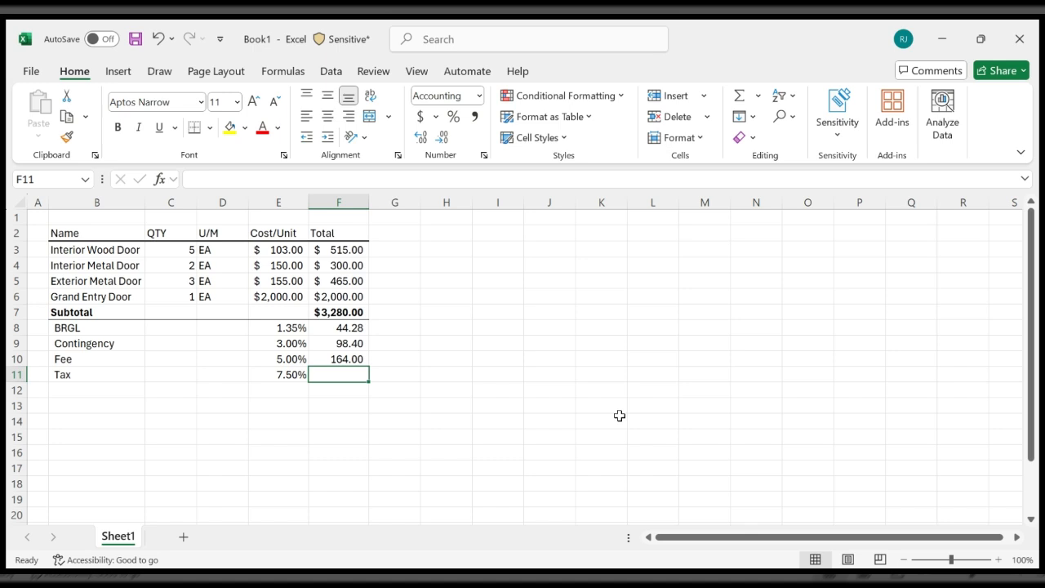
type("=")
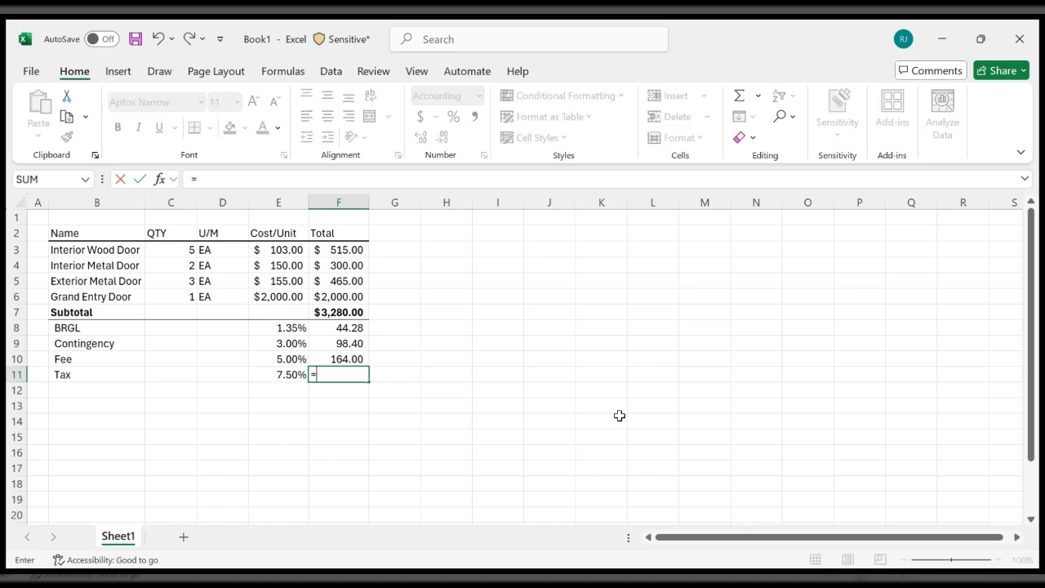
type("SUM")
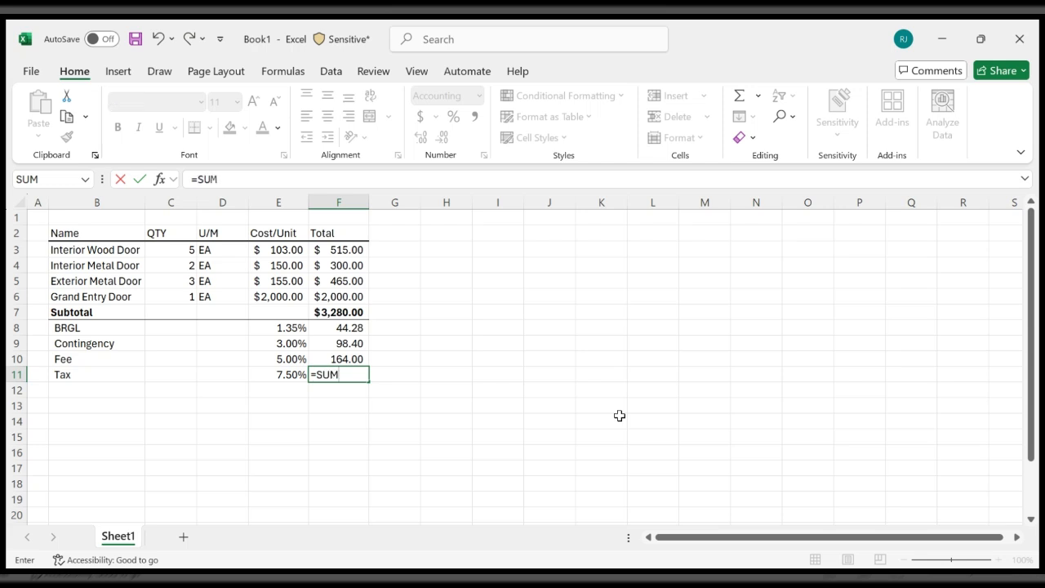
type("(")
key("Up")
key("Up")
key("Up")
key("Up")
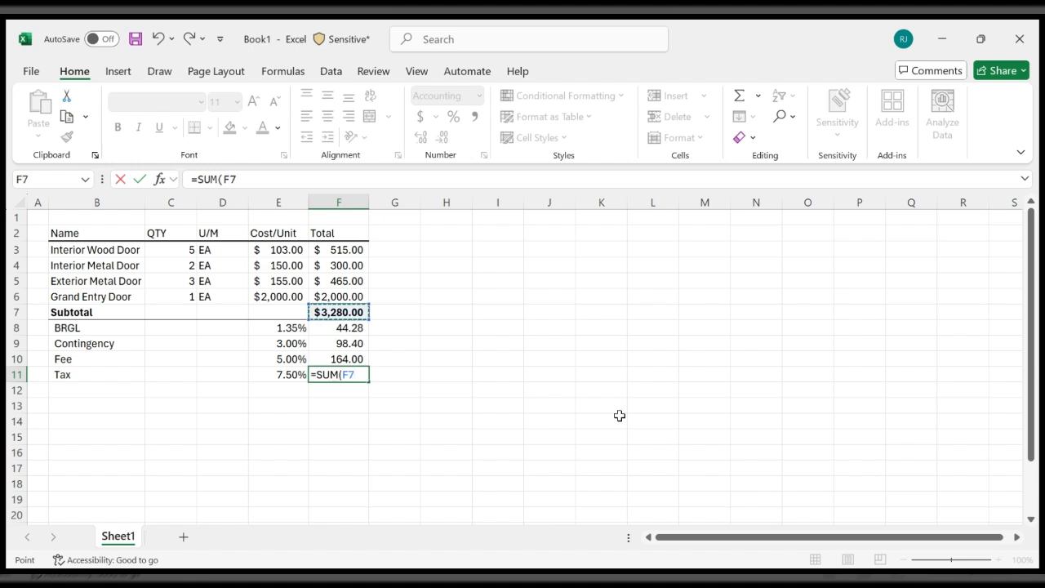
key("shift+Down")
key("shift+Down")
key("shift+Down")
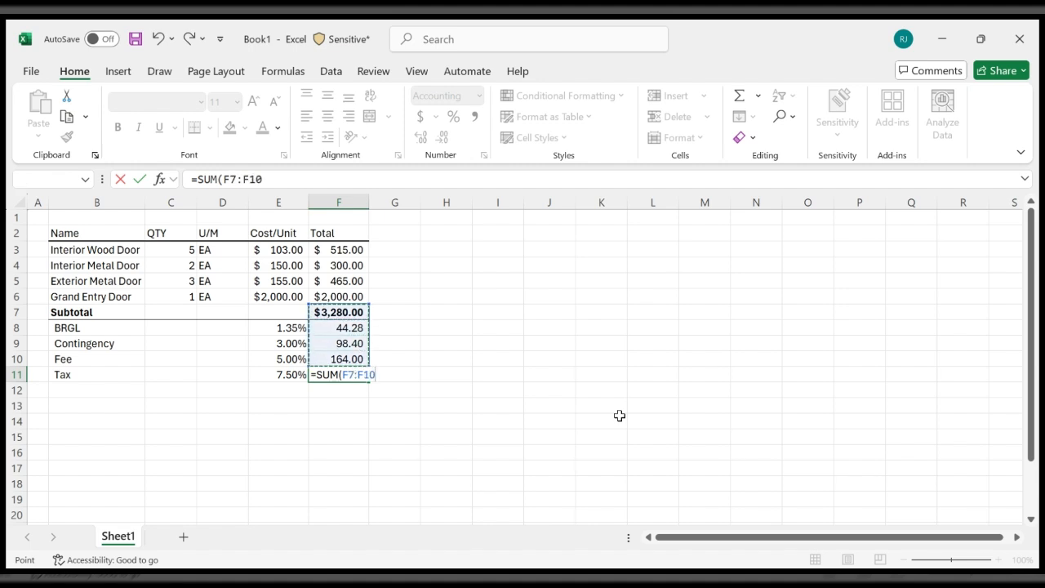
type(")*")
key("Left")
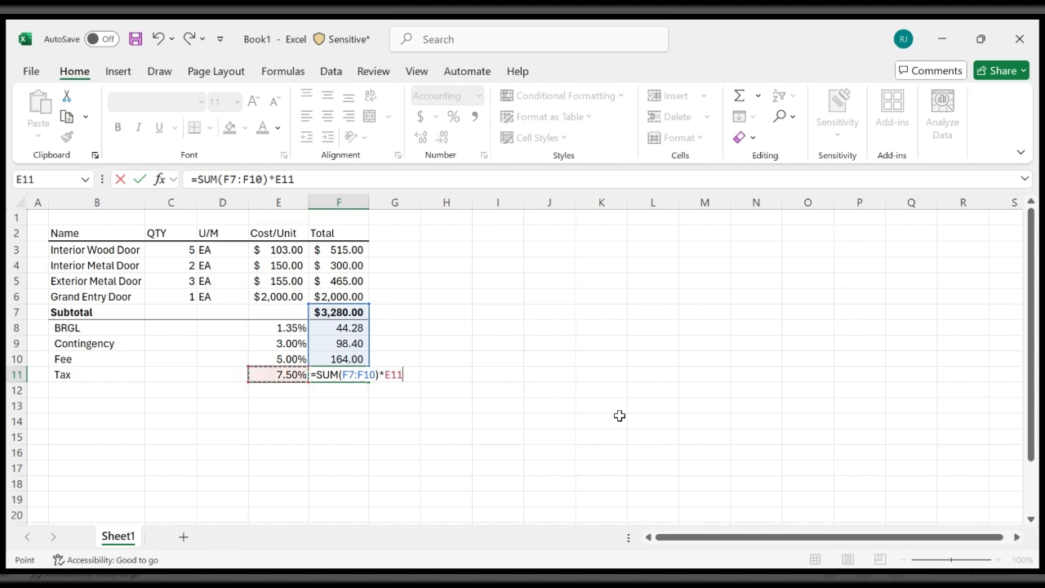
key("Return")
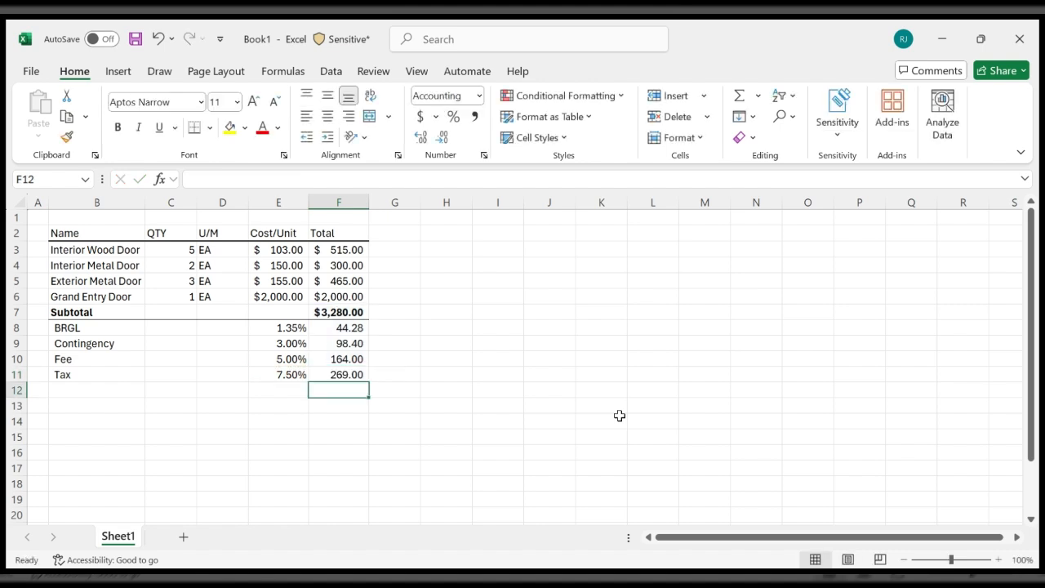
Add a bottom border beneath the Tax row across cells B11:F11.
key("Up")
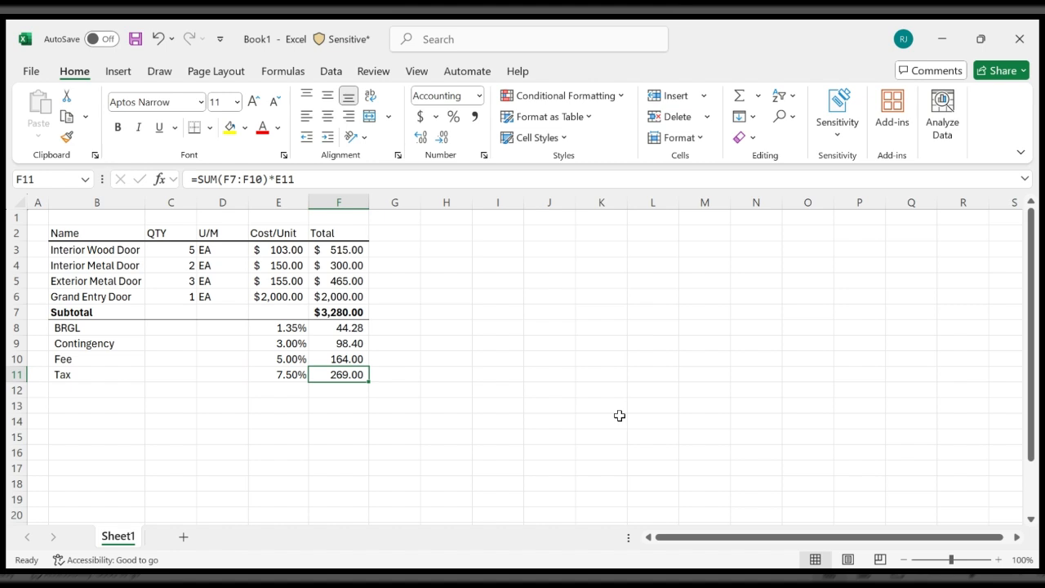
key("Left")
key("Left")
key("Left")
key("Left")
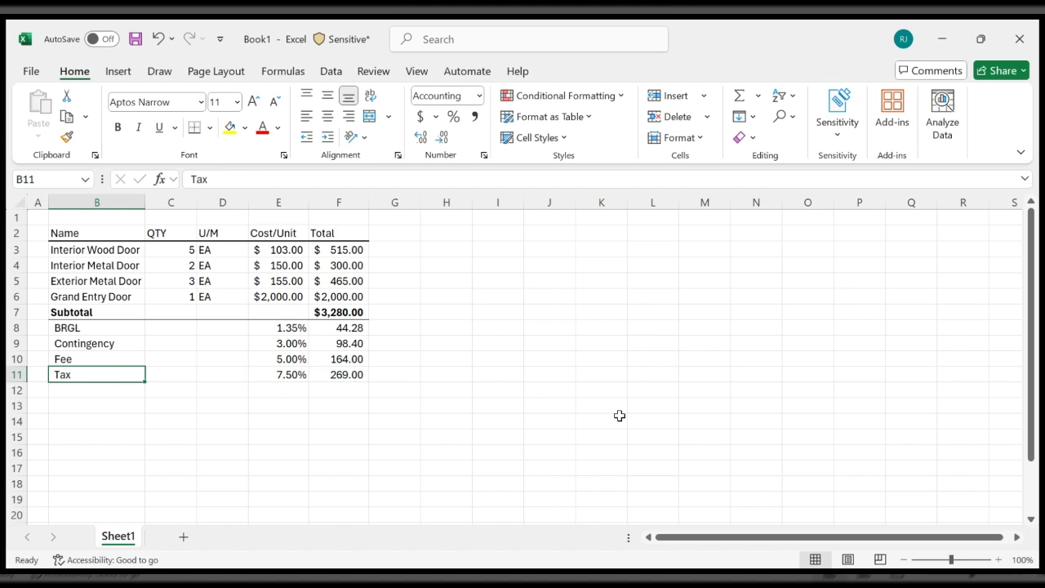
key("shift+Right")
key("shift+Right")
key("shift+Right")
key("shift+Right")
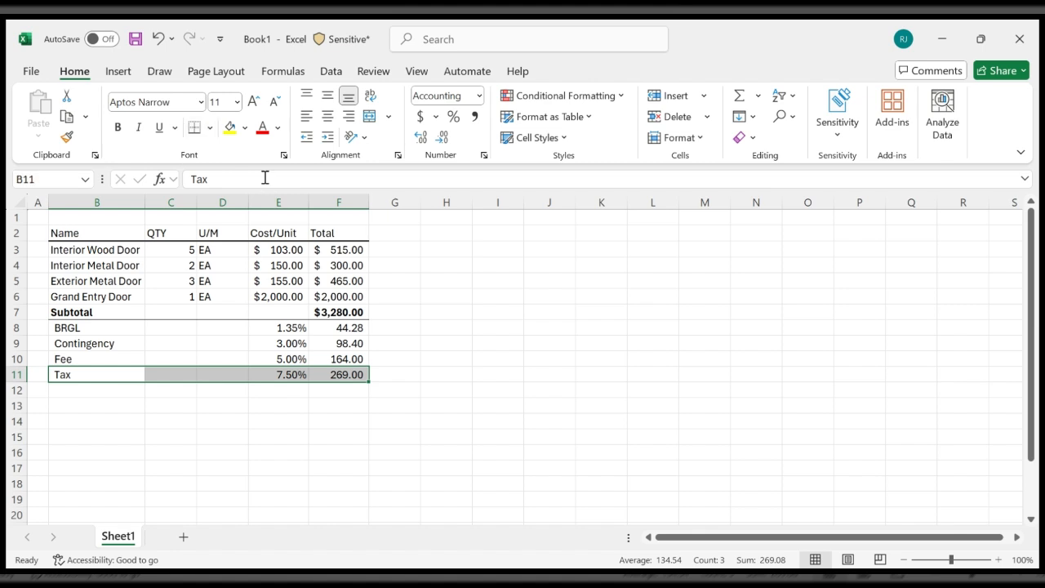
left_click(653, 403)
Enter the label Total in cell B12, directly below the Tax line.
key("Left")
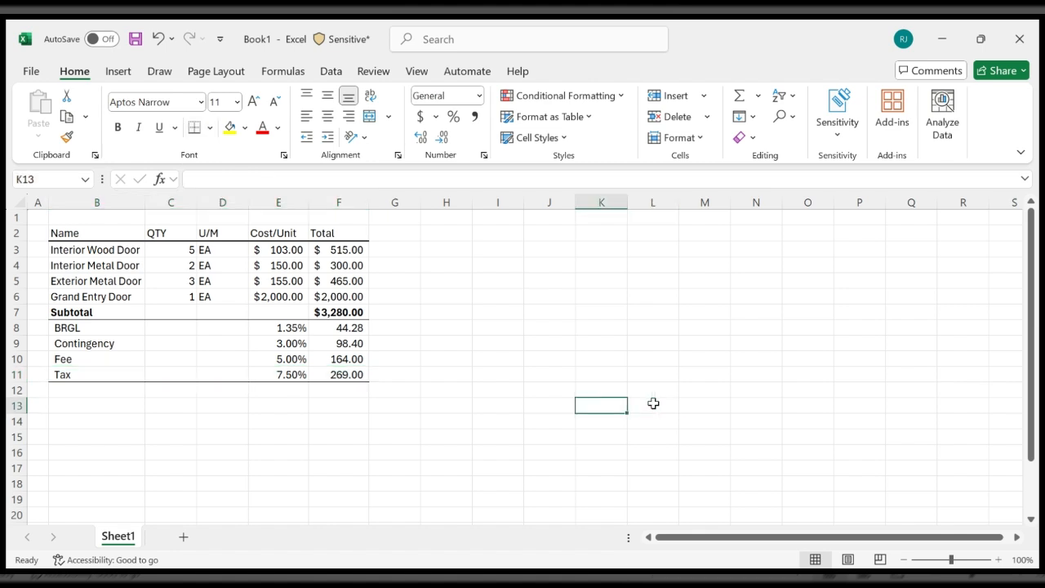
key("Left")
key("Left")
key("Left")
key("Left")
key("Left")
key("Left")
key("Left")
key("Left")
key("Left")
key("Up")
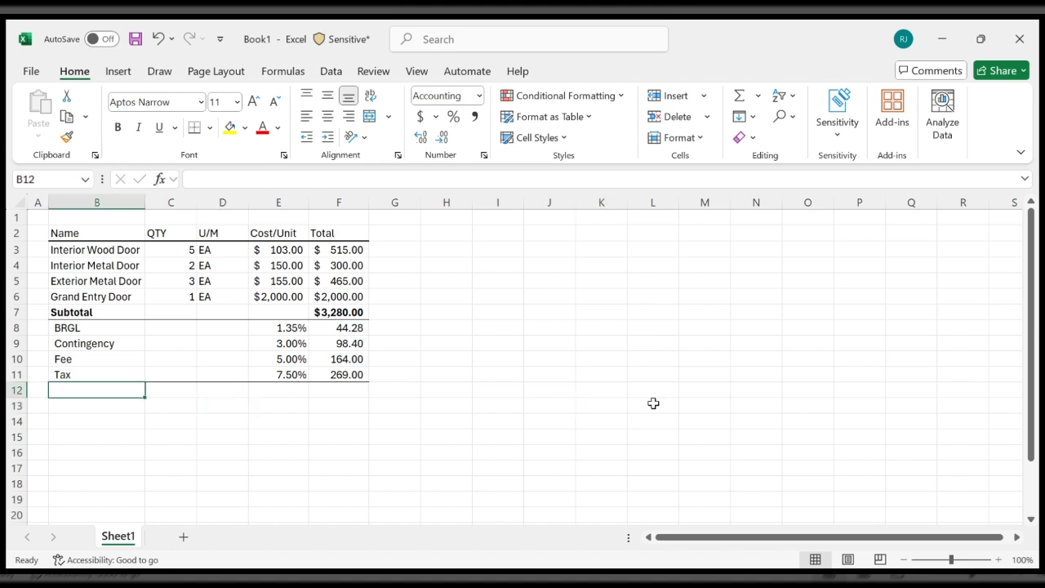
type("TO")
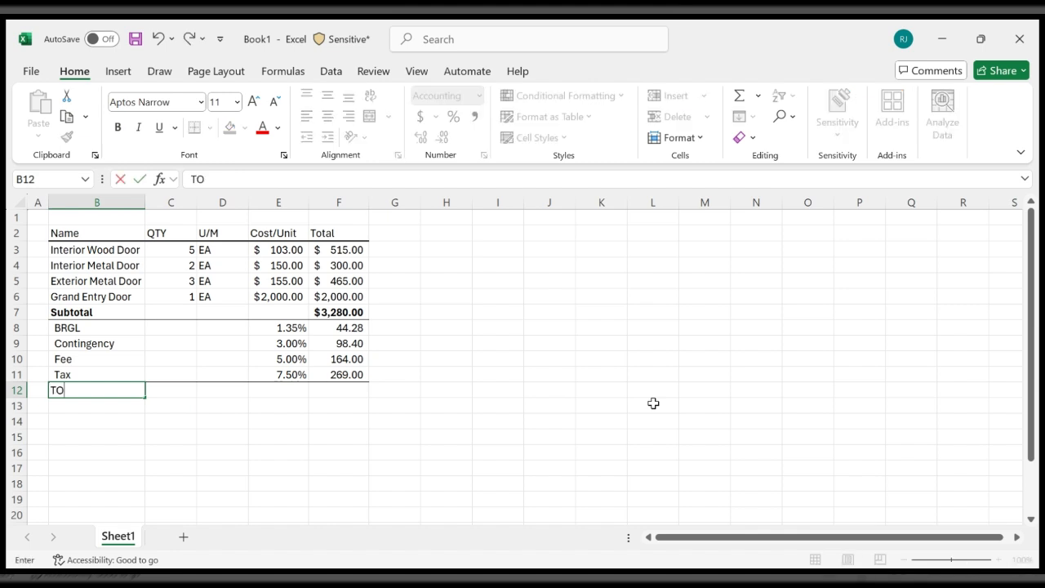
key("BackSpace")
type("otal")
key("Tab")
Build the grand total formula =SUM(F7:F11) in cell F12, adding the subtotal and all markups.
key("Right")
key("Right")
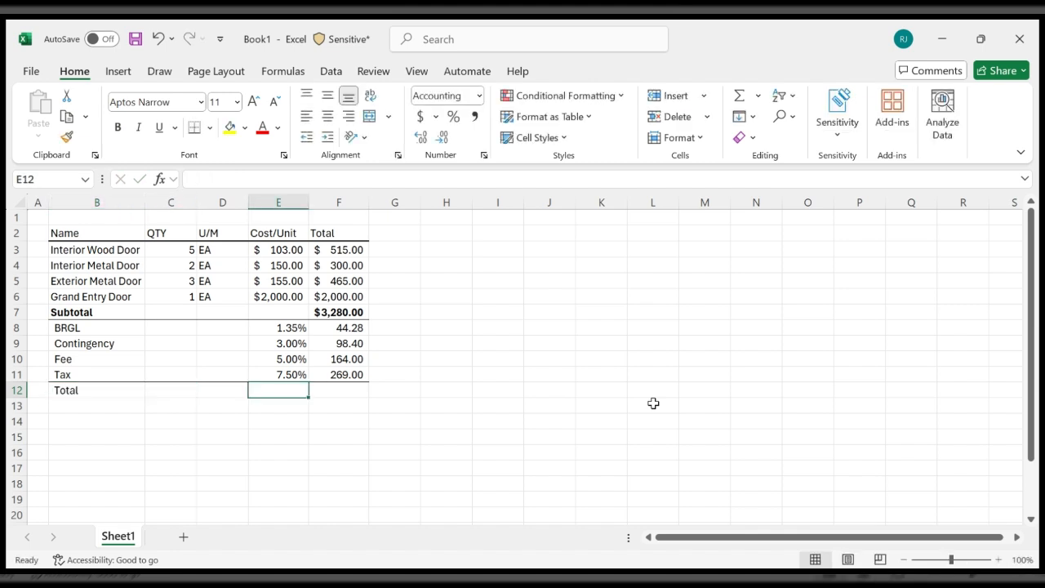
key("Right")
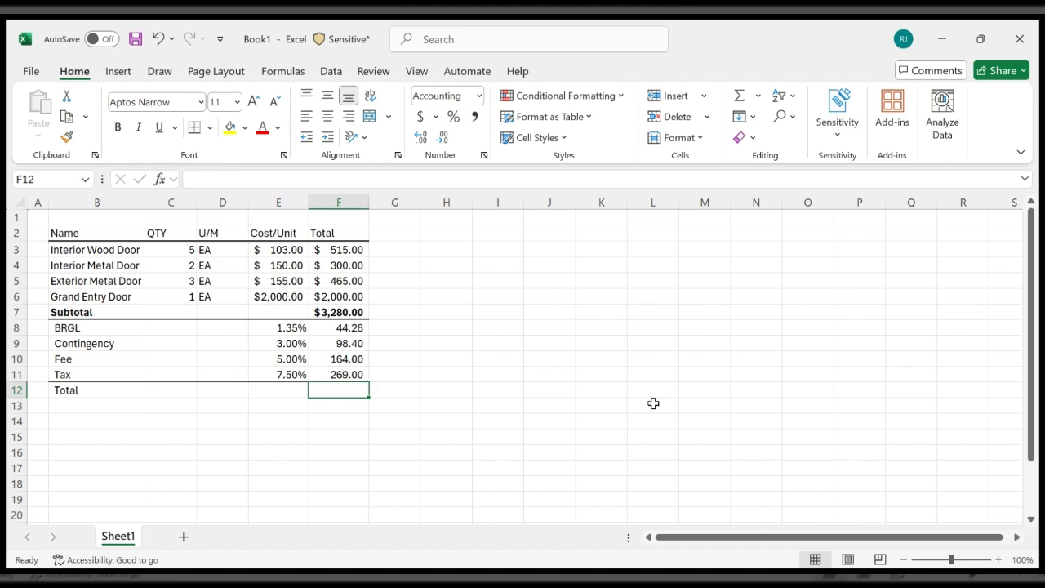
type("=")
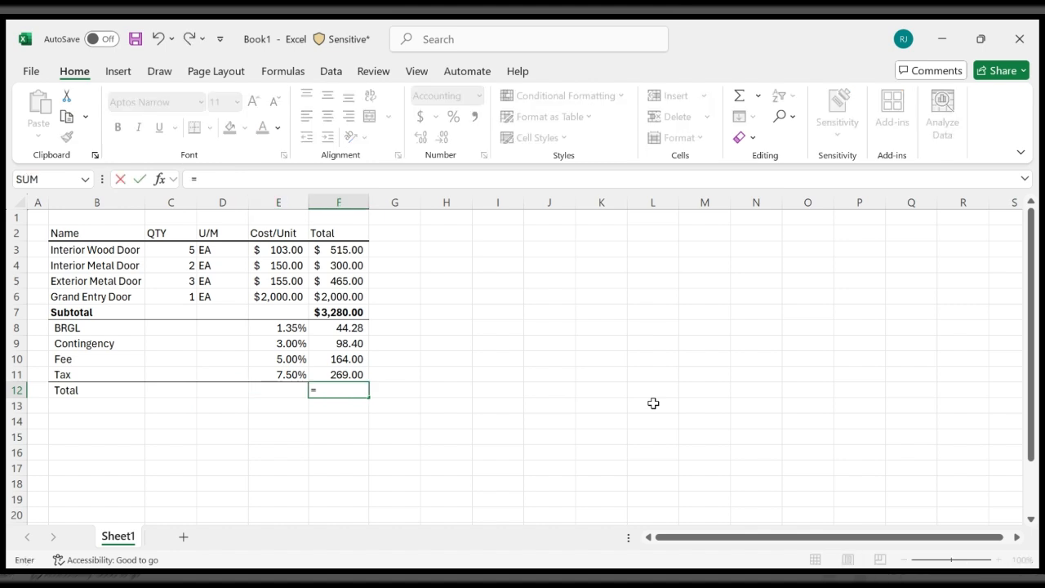
type("SUM(")
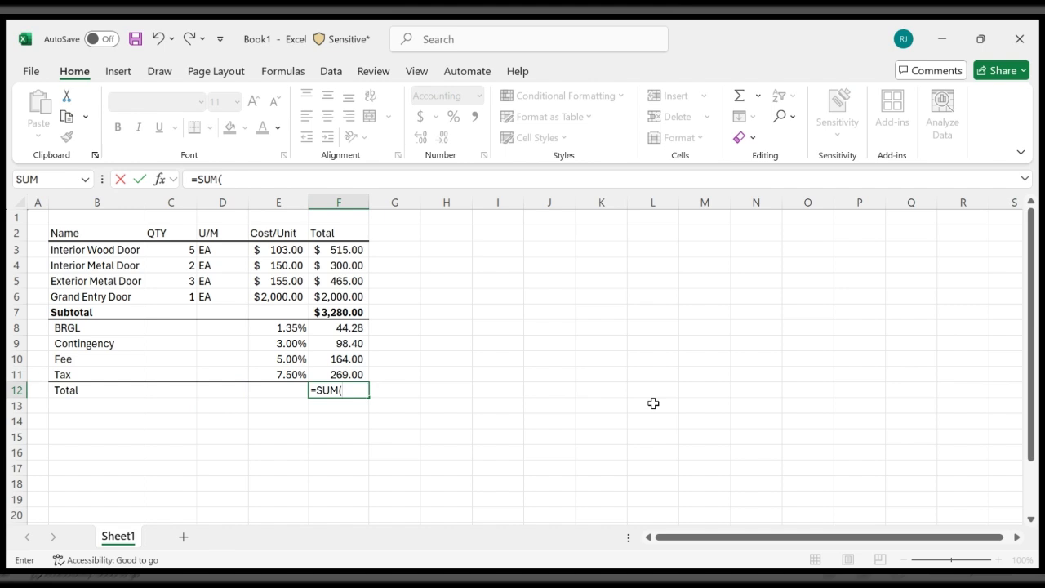
key("Up")
key("Up")
key("Up")
key("Up")
key("Up")
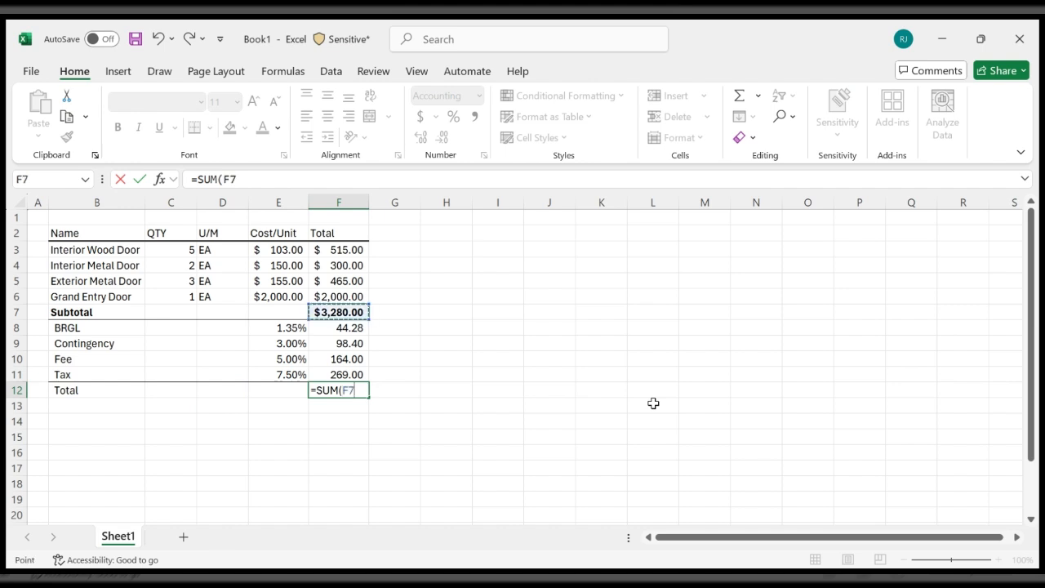
key("shift+Down")
key("shift+Down")
key("shift+Down")
key("shift+Down")
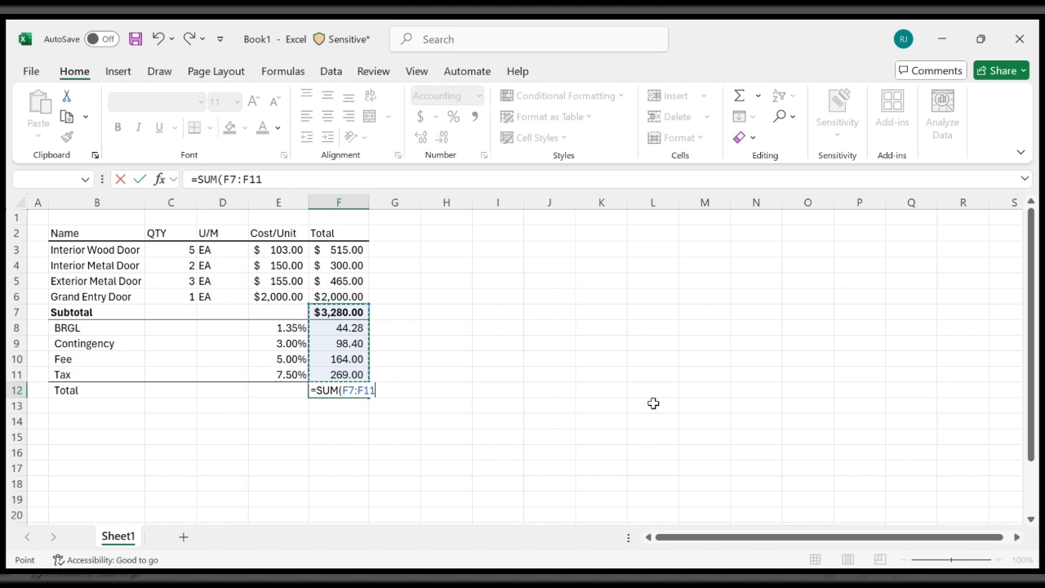
type(")")
Commit the grand total formula and make the Total row, B12:F12, bold.
key("ctrl+Left")
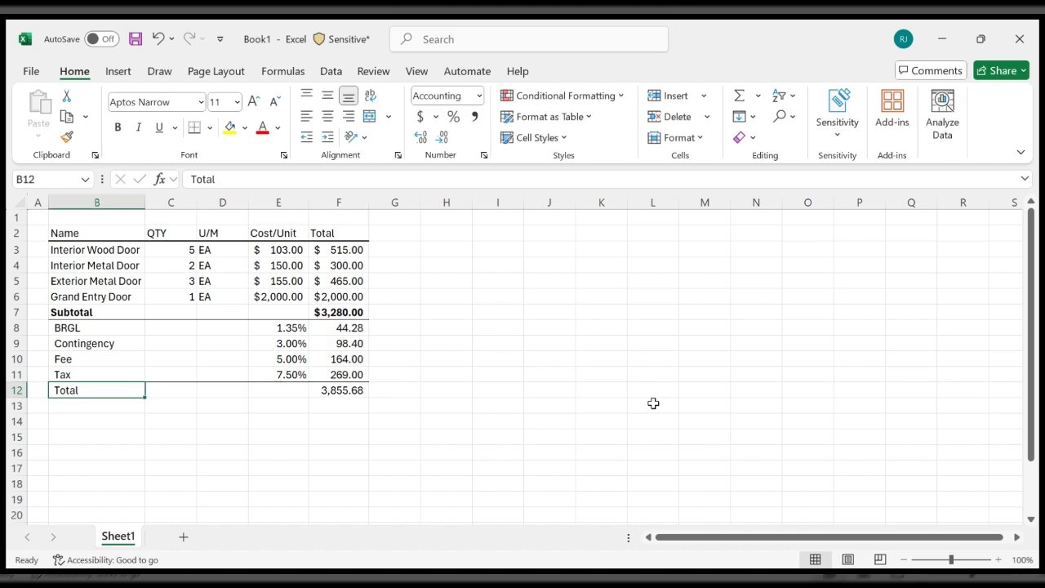
key("ctrl+shift+Right")
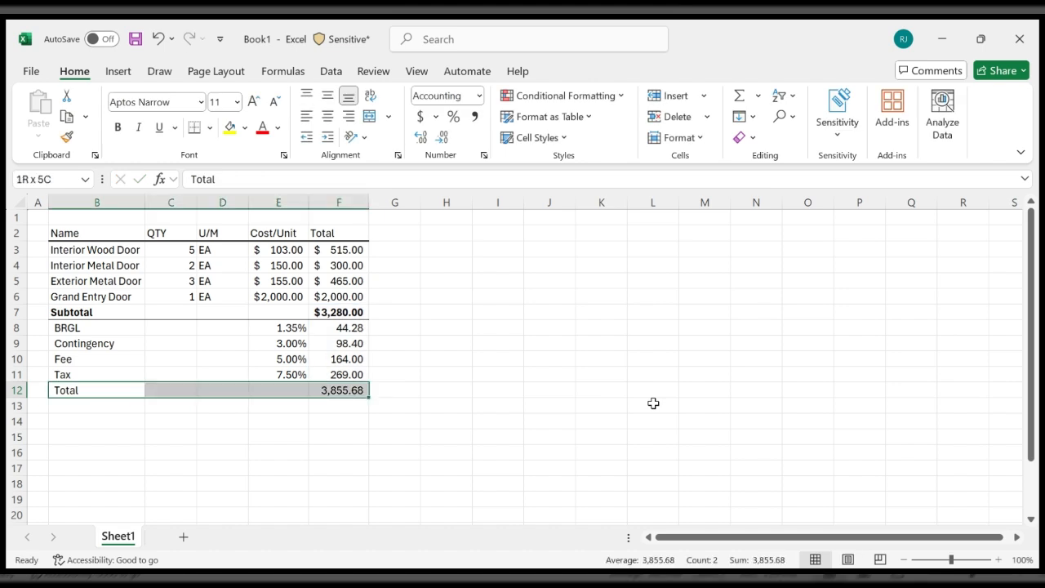
key("ctrl+b")
key("Down")
key("Down")
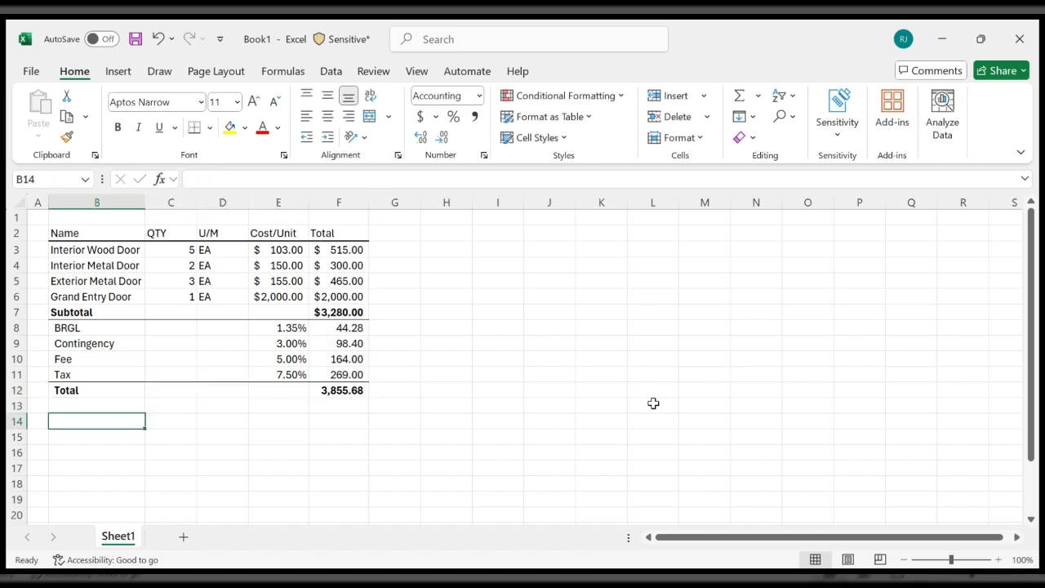